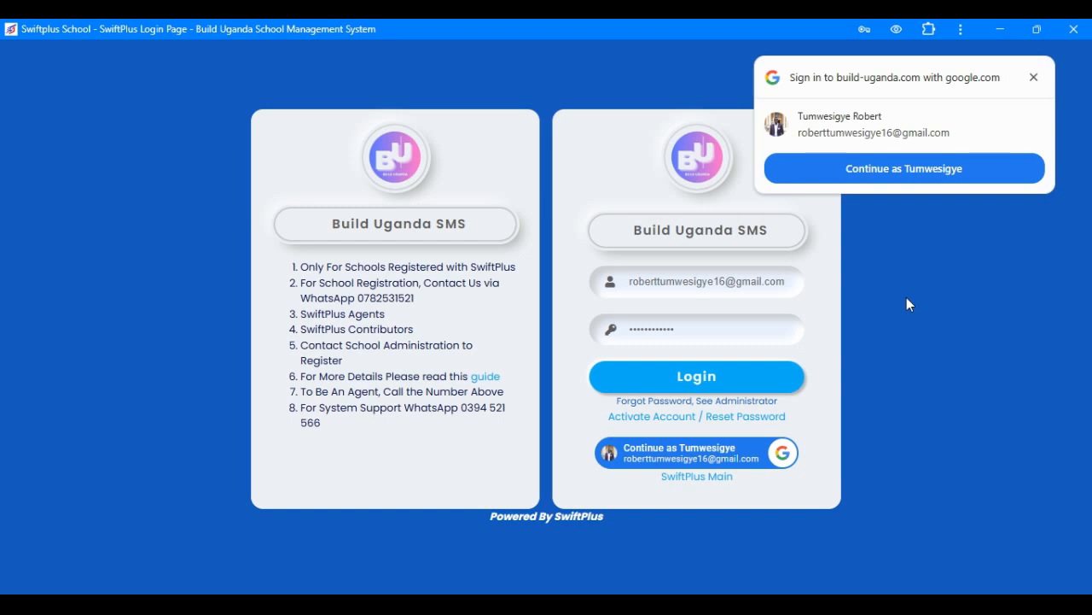
- Sign in with the suggested Google account and look over the school dashboard
{"action": "left_click", "coordinate": [887, 174]}
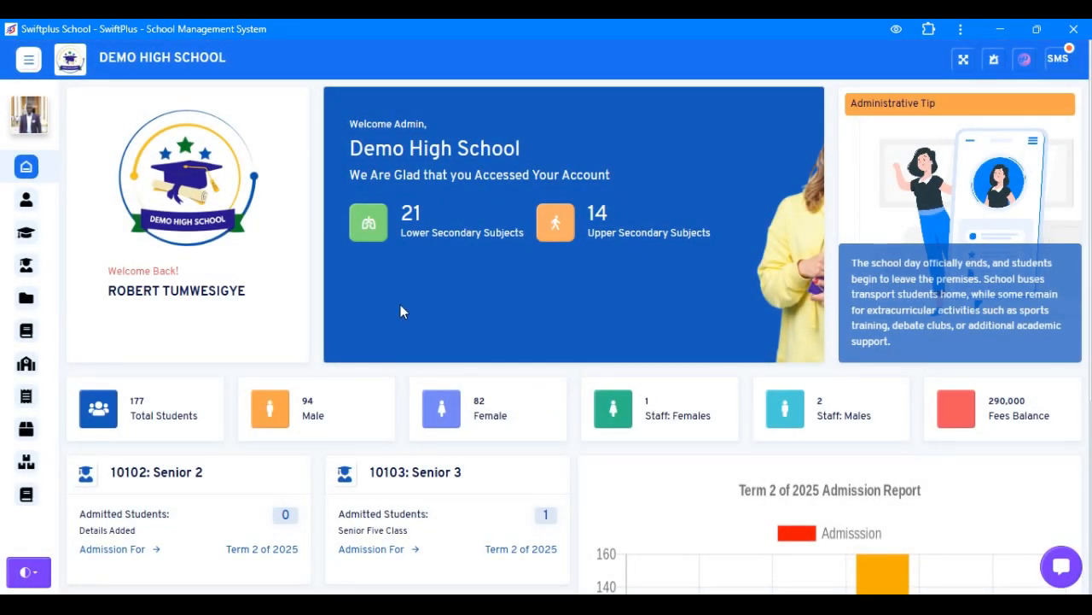
{"action": "scroll", "coordinate": [395, 310], "scroll_direction": "down", "scroll_amount": 3}
{"action": "scroll", "coordinate": [394, 313], "scroll_direction": "up", "scroll_amount": 3}
- Open the APP Schools page for agent schools and load the active schools of the Western region
{"action": "mouse_move", "coordinate": [29, 181]}
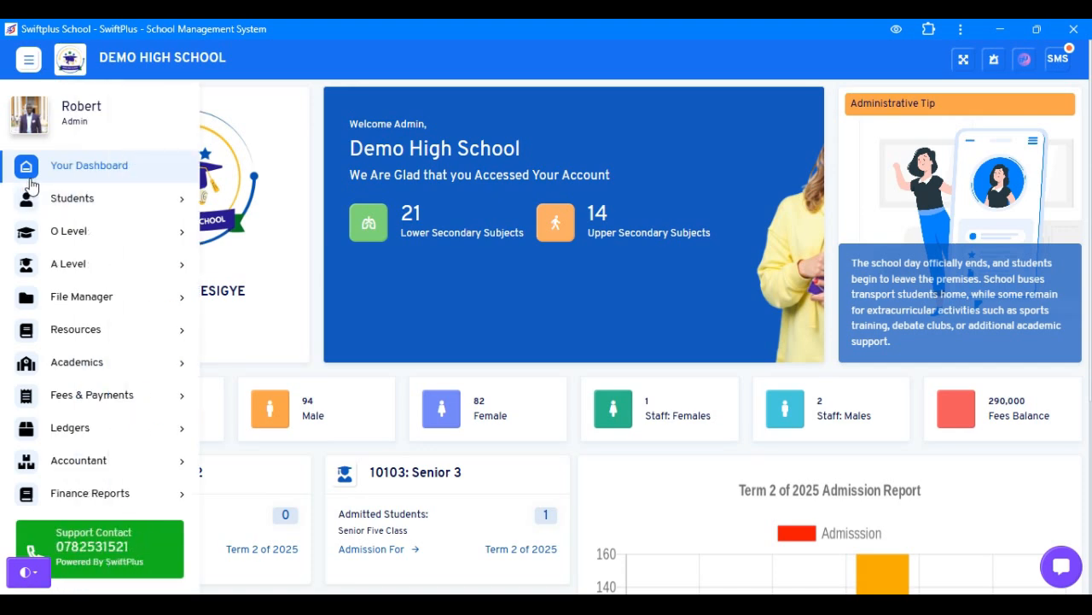
{"action": "scroll", "coordinate": [56, 268], "scroll_direction": "down", "scroll_amount": 2}
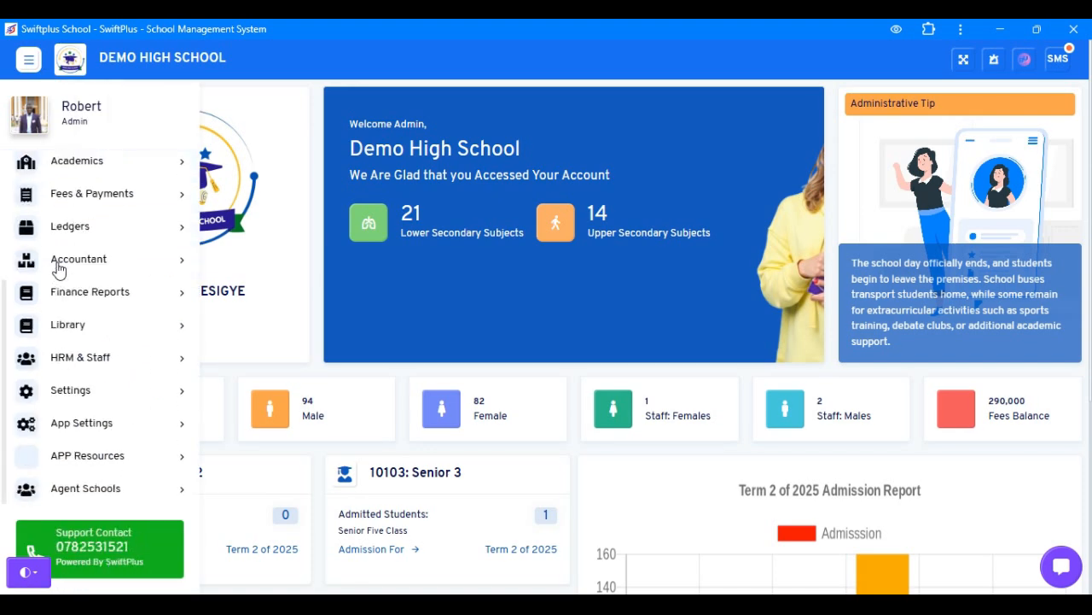
{"action": "left_click", "coordinate": [111, 500]}
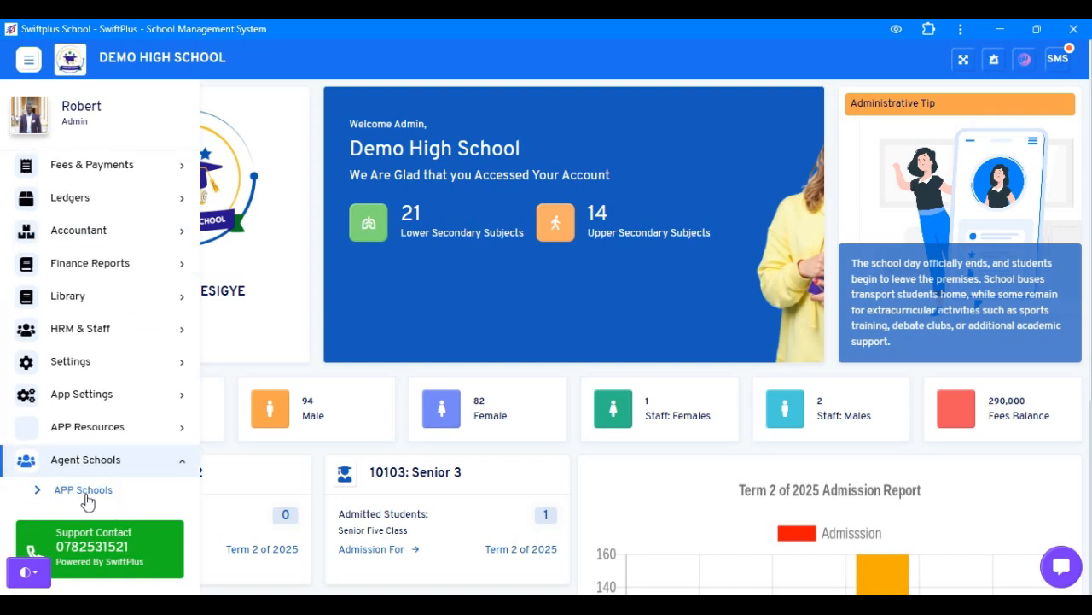
{"action": "left_click", "coordinate": [98, 489]}
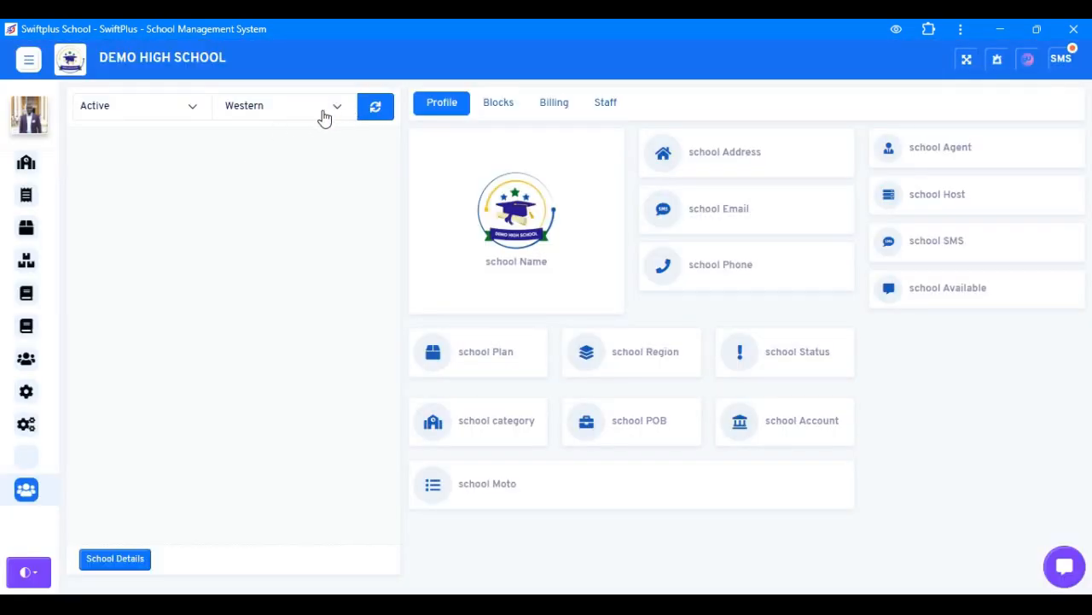
{"action": "left_click", "coordinate": [374, 109]}
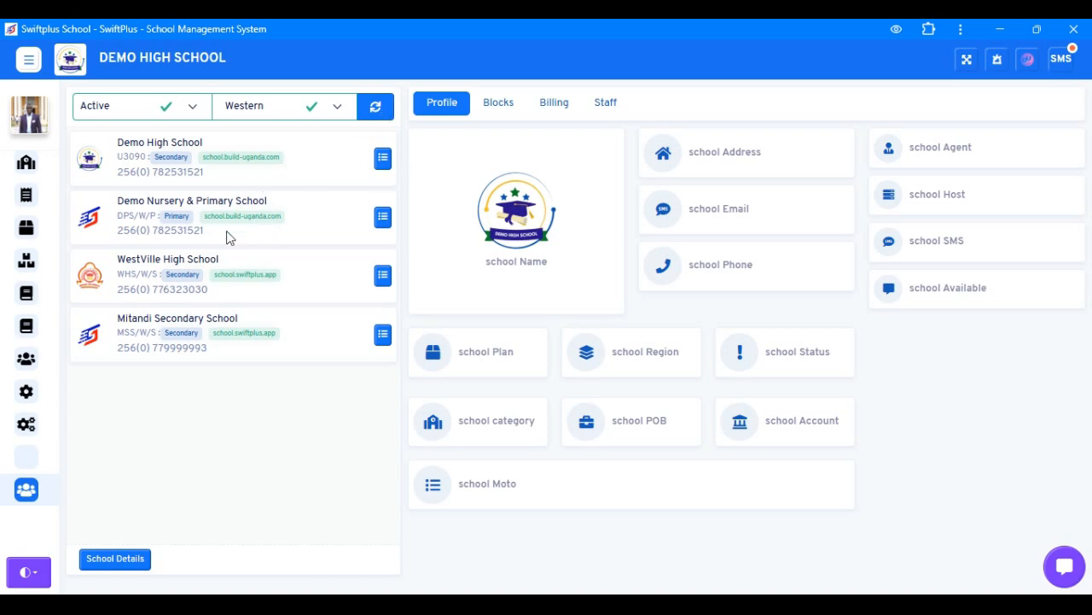
{"action": "left_click", "coordinate": [320, 111]}
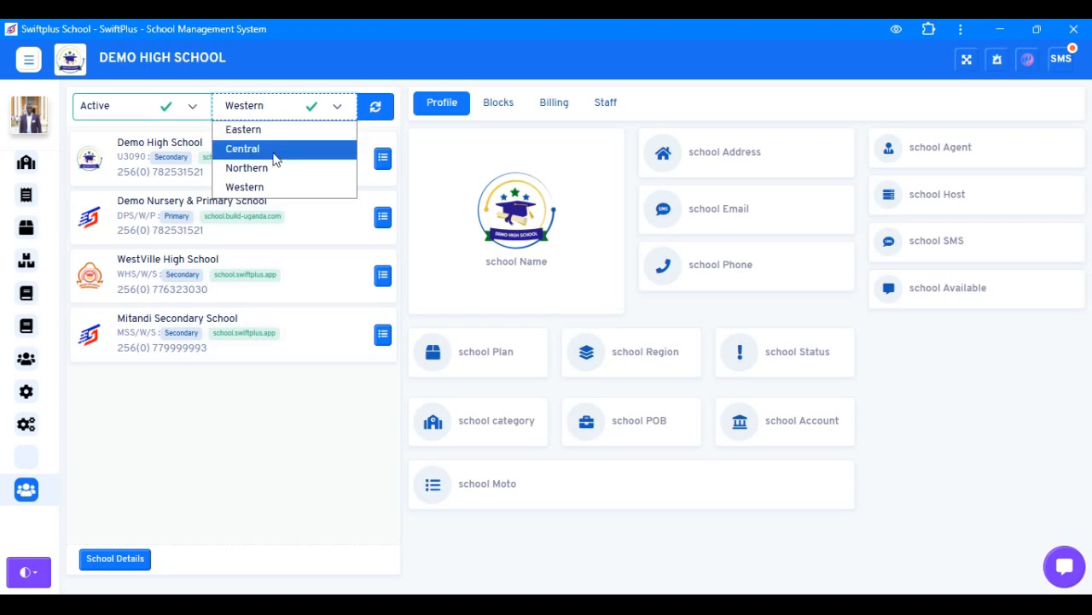
{"action": "left_click", "coordinate": [376, 105]}
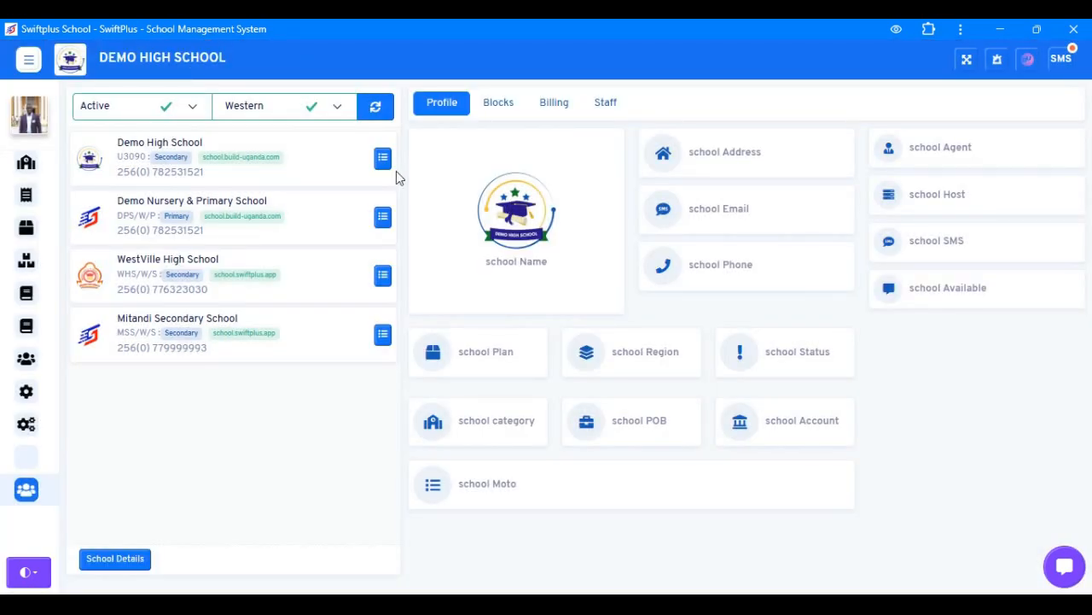
- Load Demo High School's details and review its profile, including the SMS figures, contact, plan, region and account fields
{"action": "left_click", "coordinate": [383, 160]}
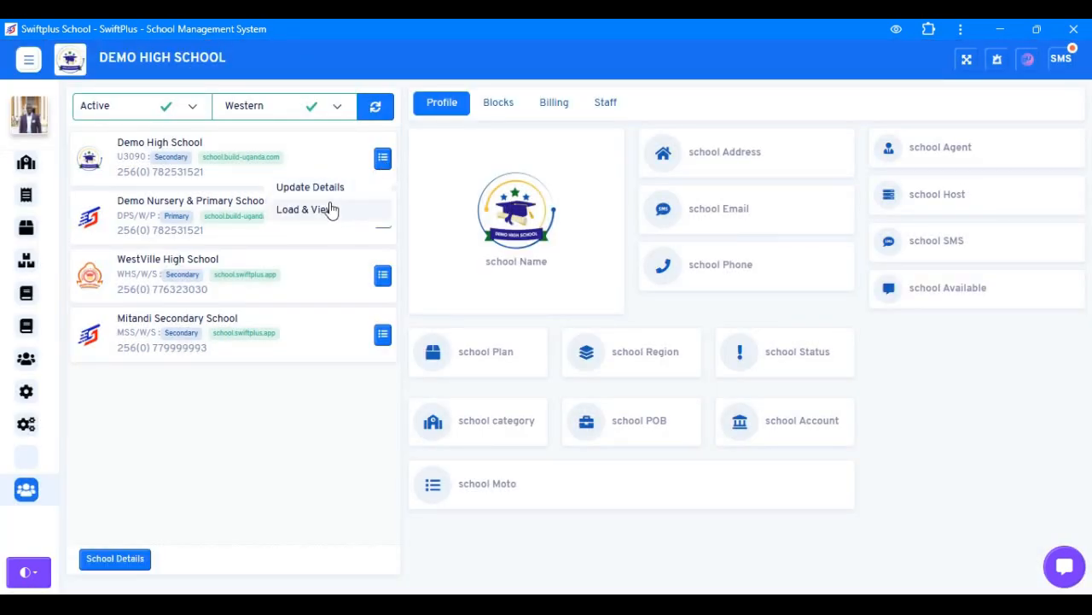
{"action": "left_click", "coordinate": [332, 210]}
{"action": "double_click", "coordinate": [912, 242]}
{"action": "left_click_drag", "start_coordinate": [909, 289], "coordinate": [946, 295]}
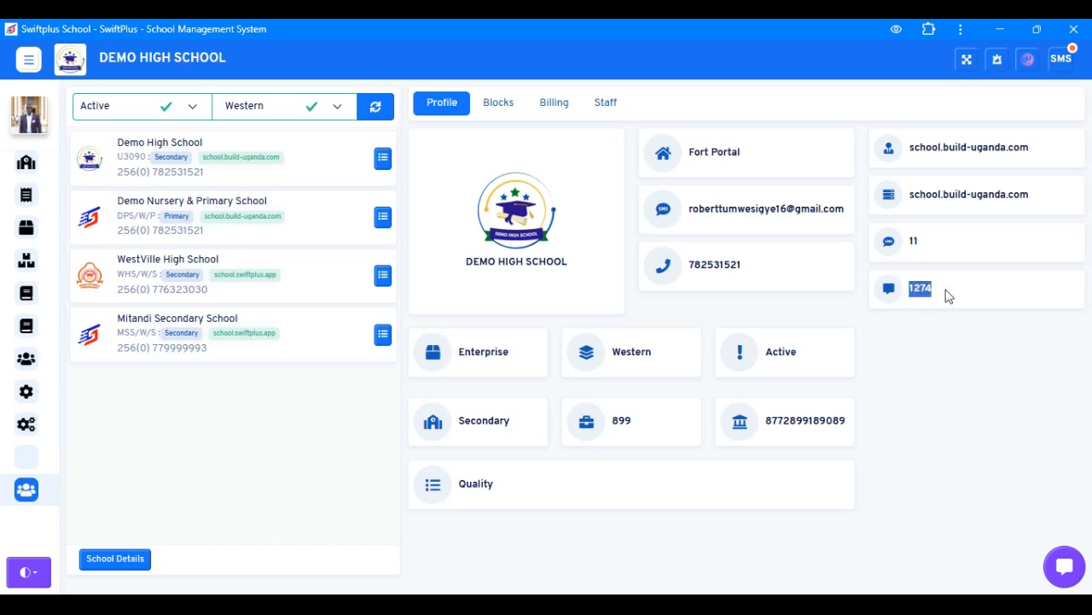
{"action": "left_click_drag", "start_coordinate": [664, 157], "coordinate": [858, 483]}
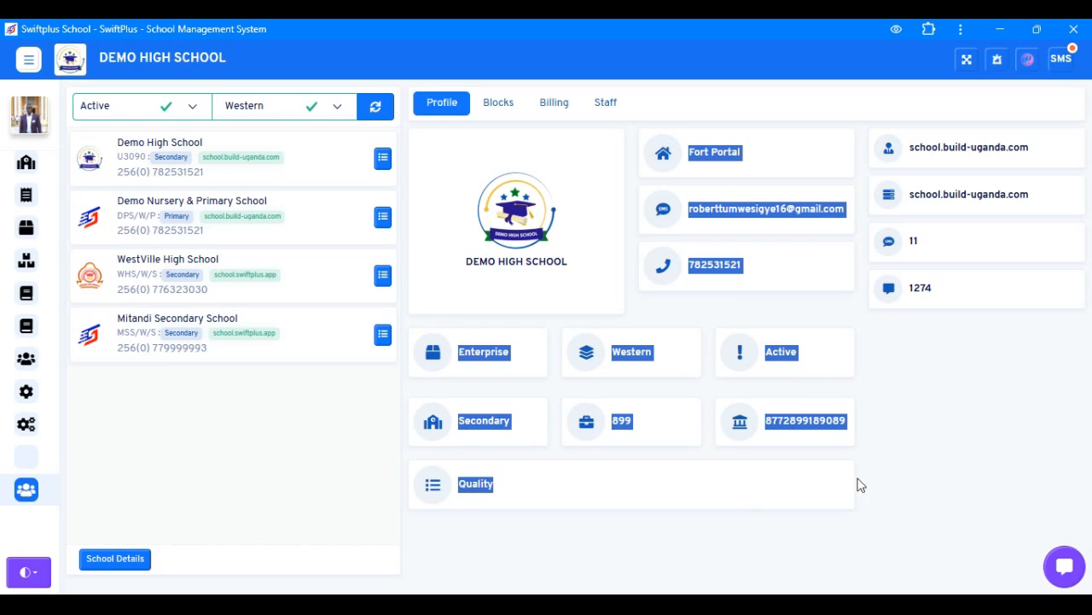
{"action": "left_click", "coordinate": [860, 485]}
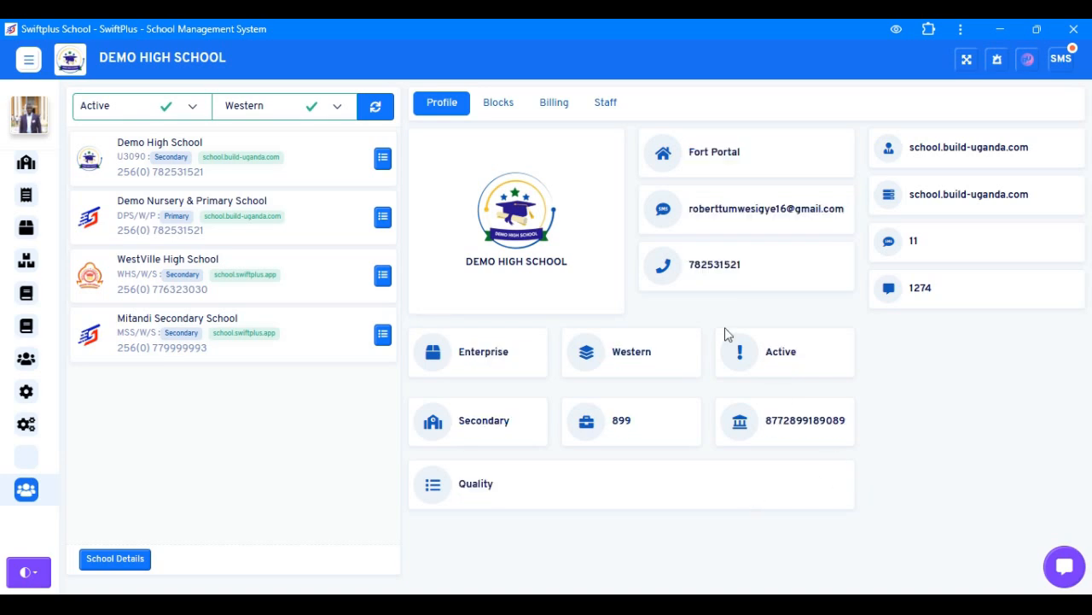
- Show Demo High School's public blocks and compare them with the modules in the main navigation
{"action": "left_click", "coordinate": [501, 105]}
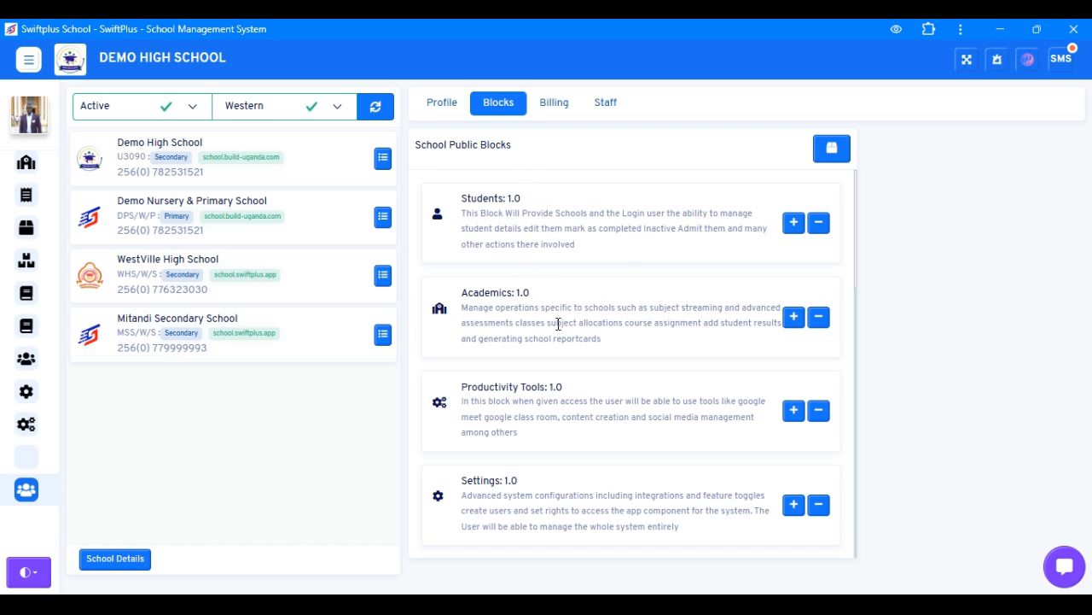
{"action": "scroll", "coordinate": [558, 323], "scroll_direction": "down", "scroll_amount": 5}
{"action": "mouse_move", "coordinate": [34, 152]}
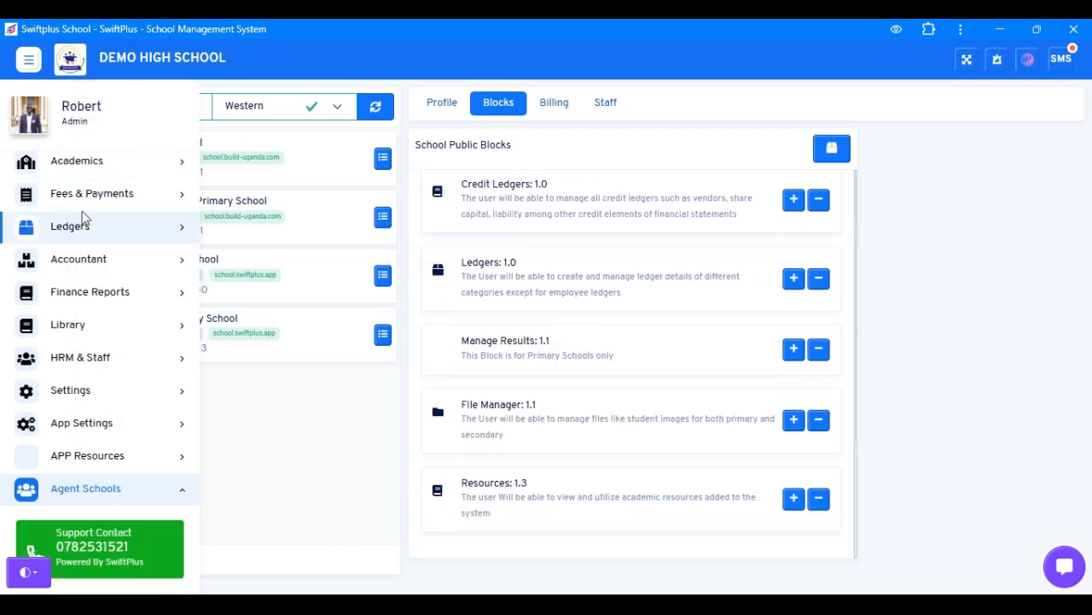
{"action": "scroll", "coordinate": [91, 217], "scroll_direction": "up", "scroll_amount": 3}
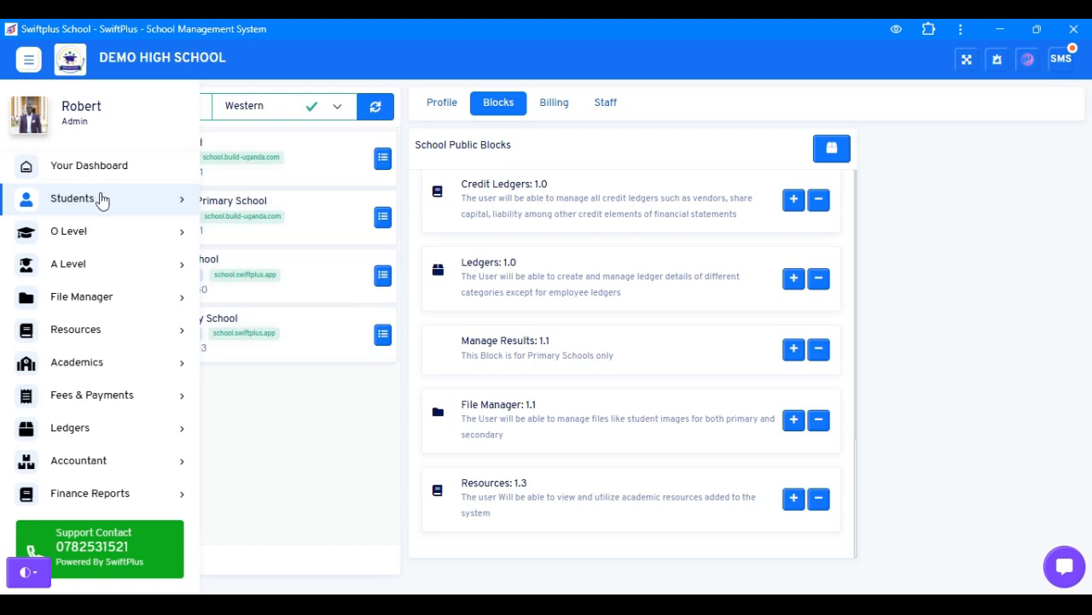
{"action": "scroll", "coordinate": [601, 246], "scroll_direction": "up", "scroll_amount": 5}
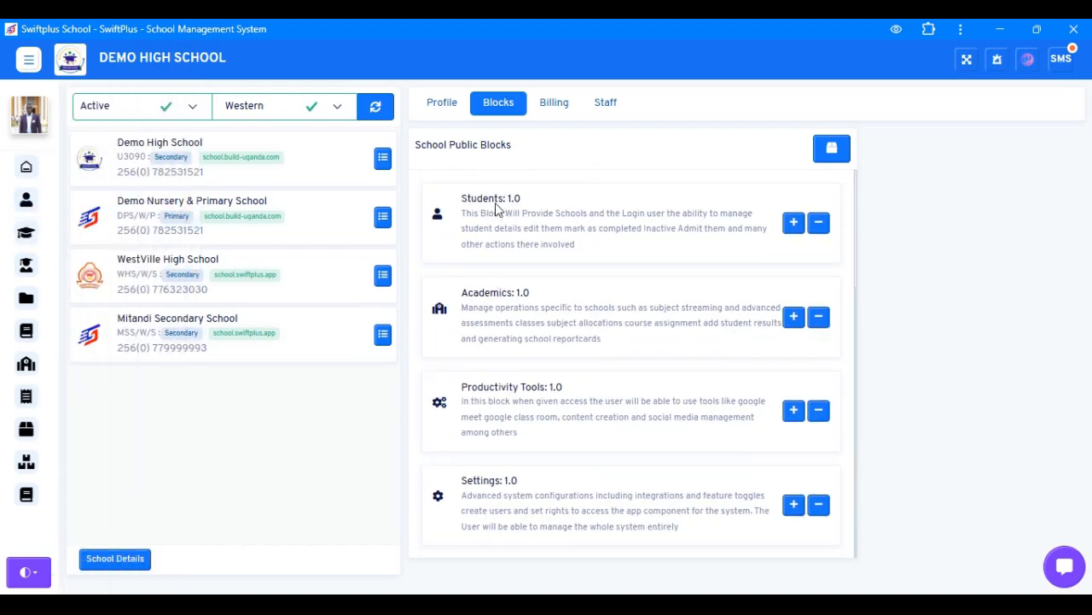
{"action": "mouse_move", "coordinate": [63, 227]}
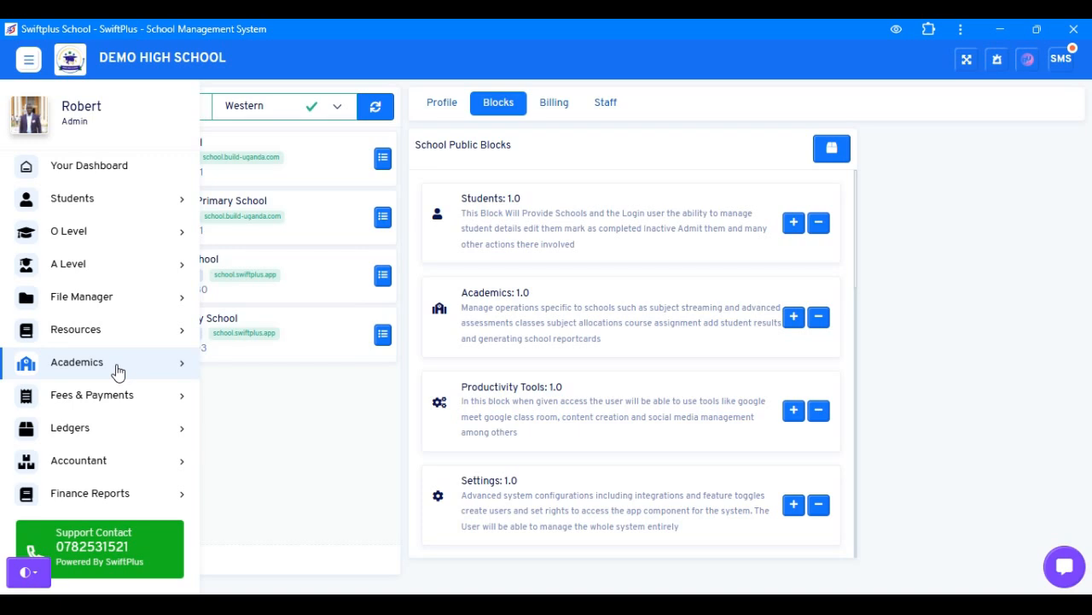
{"action": "scroll", "coordinate": [19, 381], "scroll_direction": "down", "scroll_amount": 3}
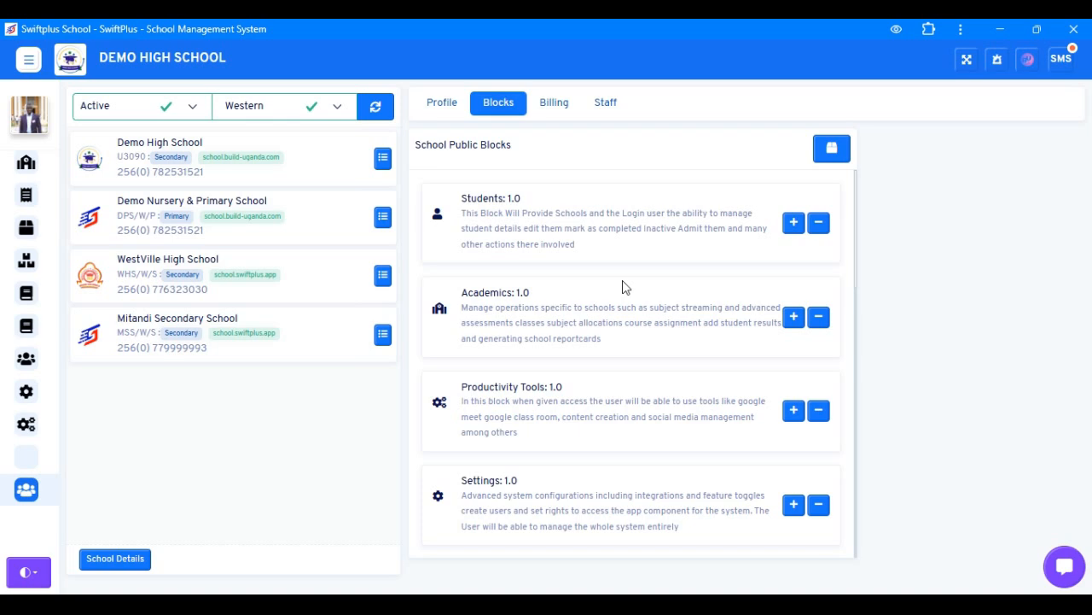
- Open a blank School Details & Settings form and look through its fields from School ID to School Account
{"action": "left_click", "coordinate": [116, 560]}
{"action": "left_click", "coordinate": [483, 154]}
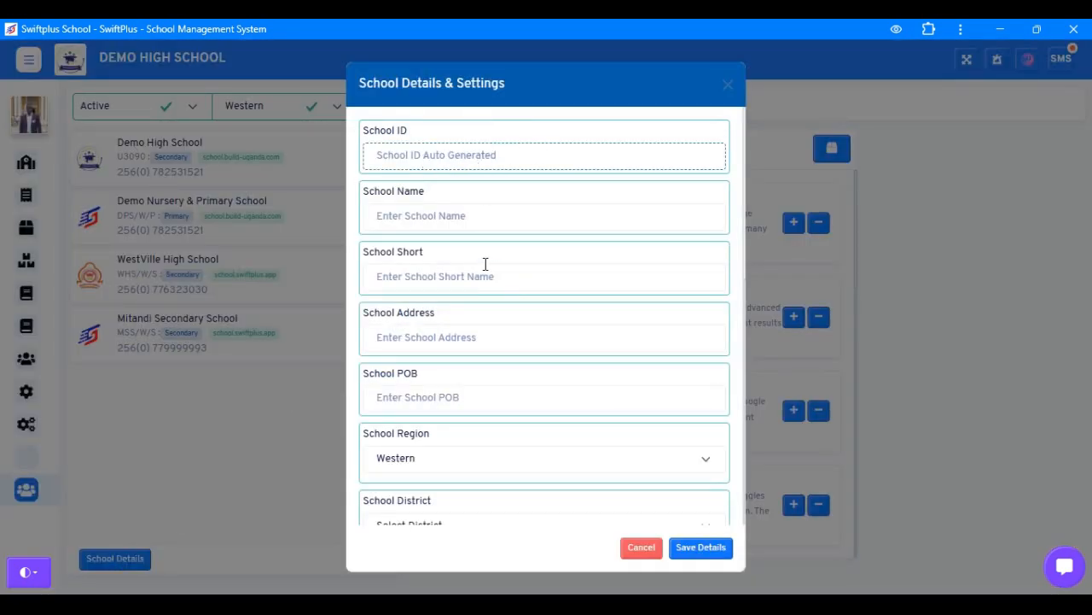
{"action": "scroll", "coordinate": [455, 237], "scroll_direction": "down", "scroll_amount": 1}
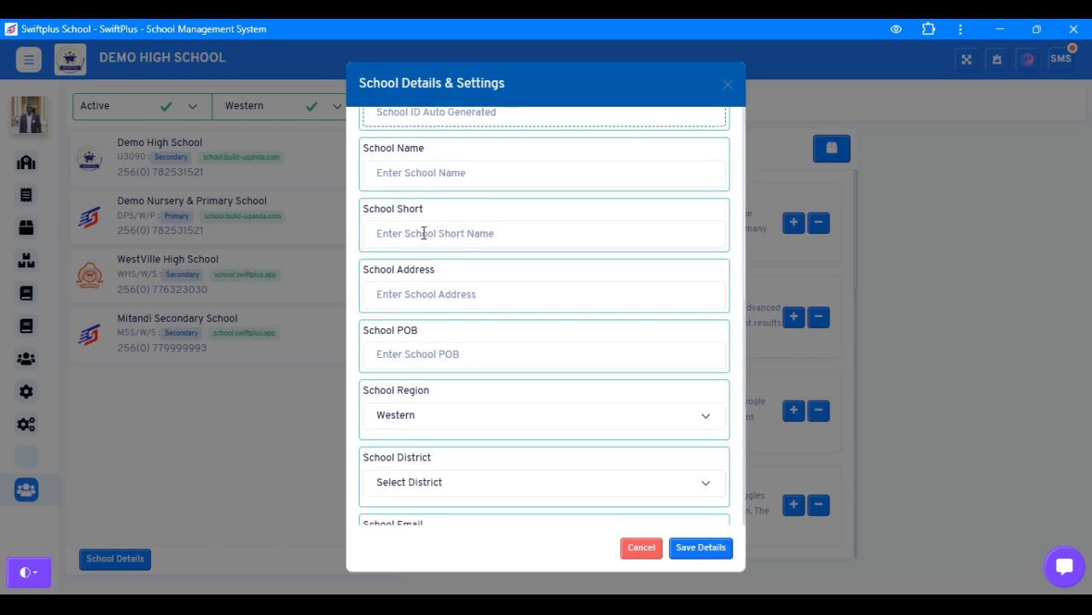
{"action": "scroll", "coordinate": [465, 236], "scroll_direction": "up", "scroll_amount": 1}
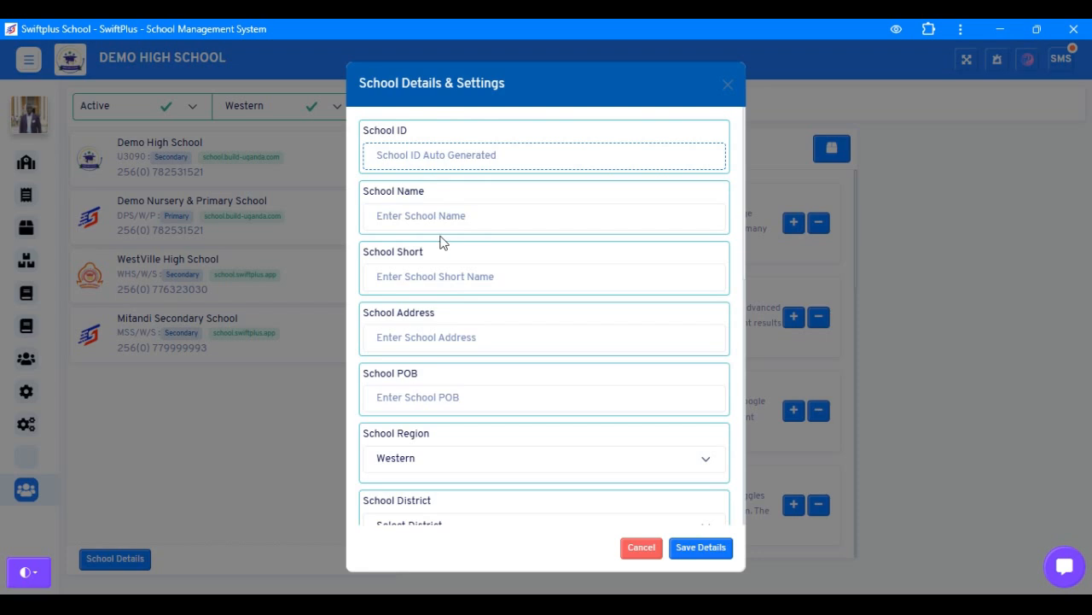
{"action": "scroll", "coordinate": [442, 242], "scroll_direction": "down", "scroll_amount": 1}
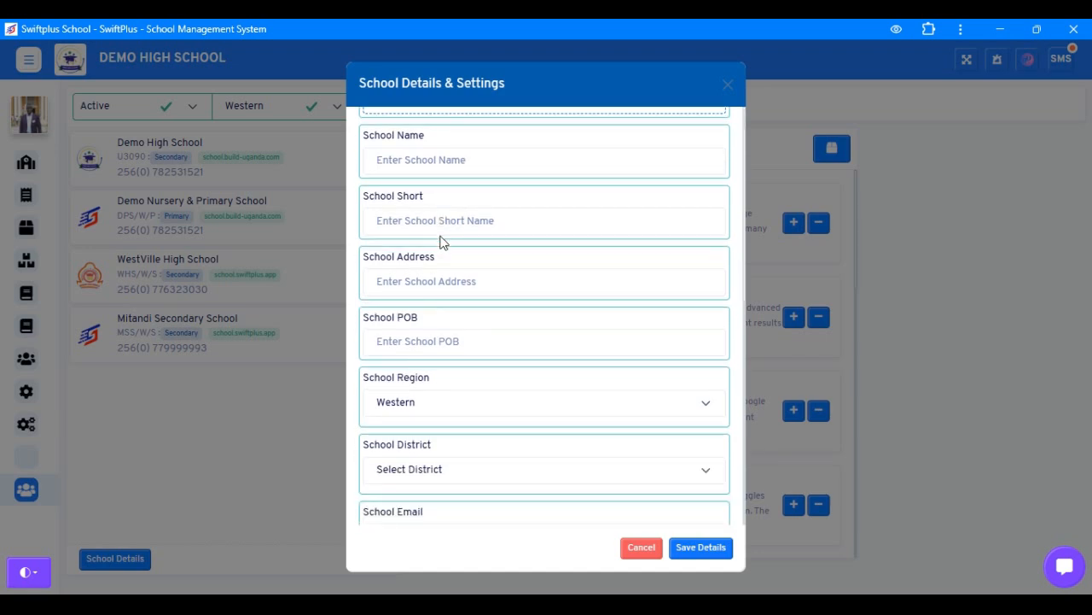
{"action": "scroll", "coordinate": [443, 242], "scroll_direction": "down", "scroll_amount": 9}
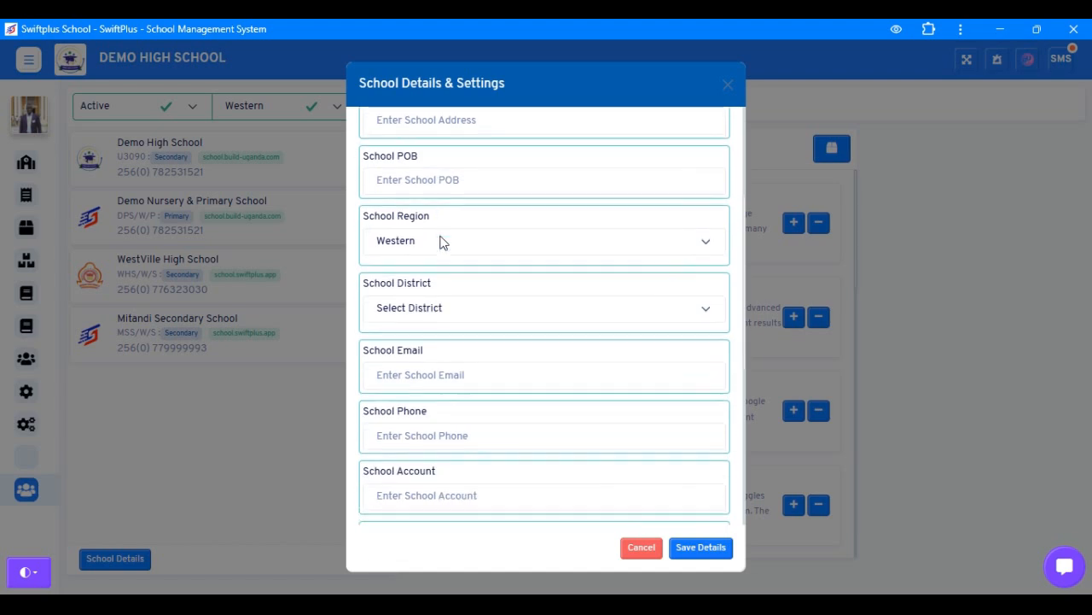
{"action": "scroll", "coordinate": [442, 244], "scroll_direction": "up", "scroll_amount": 10}
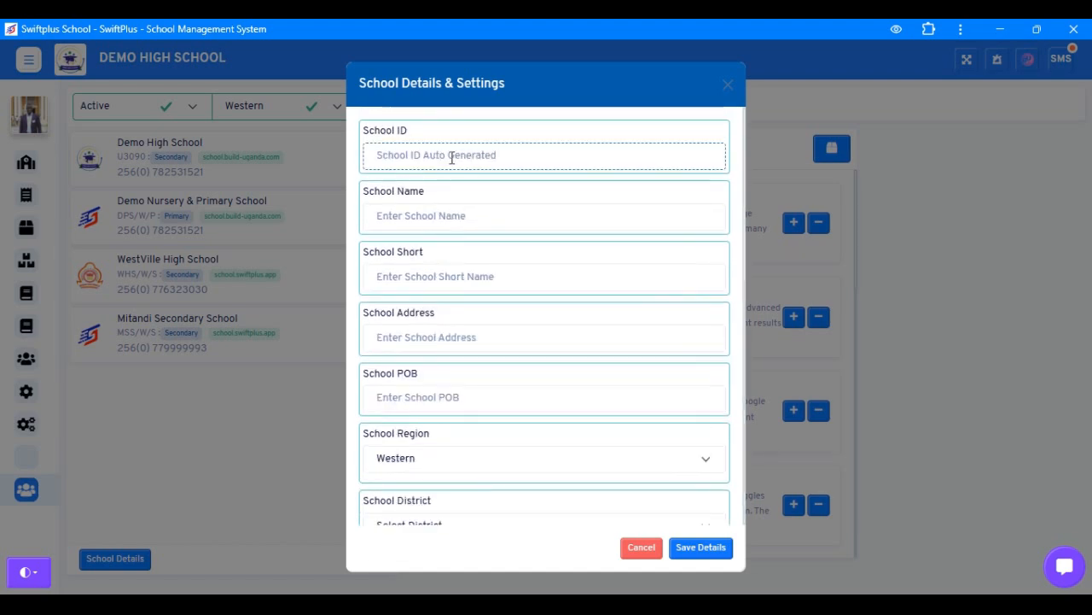
- Go through the School Name, School Short, School Address and School POB fields of the new school form without filling them
{"action": "left_click", "coordinate": [410, 227]}
{"action": "left_click", "coordinate": [406, 276]}
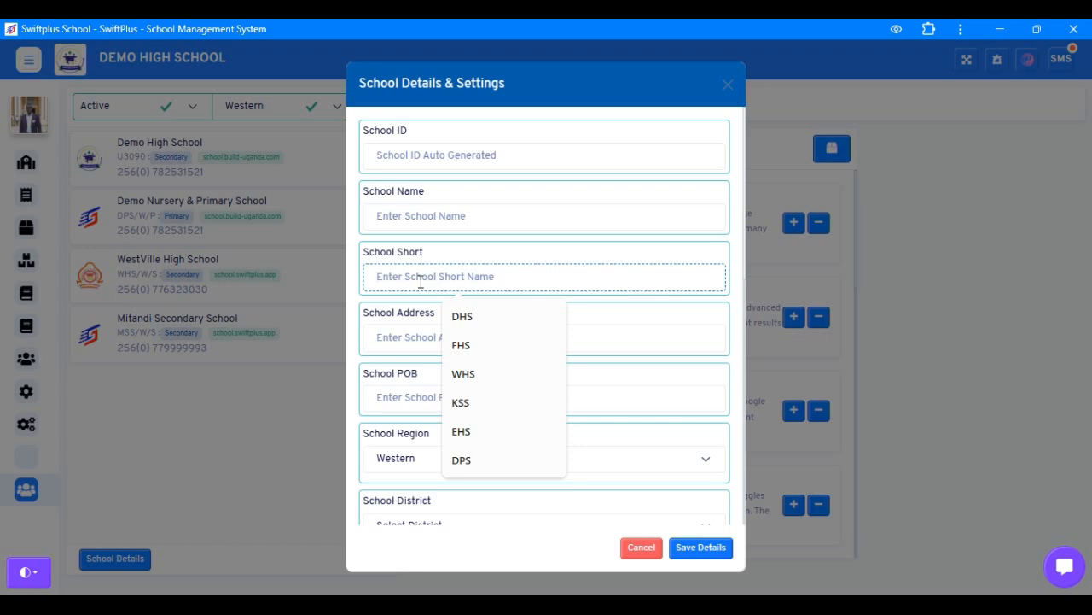
{"action": "left_click", "coordinate": [400, 339]}
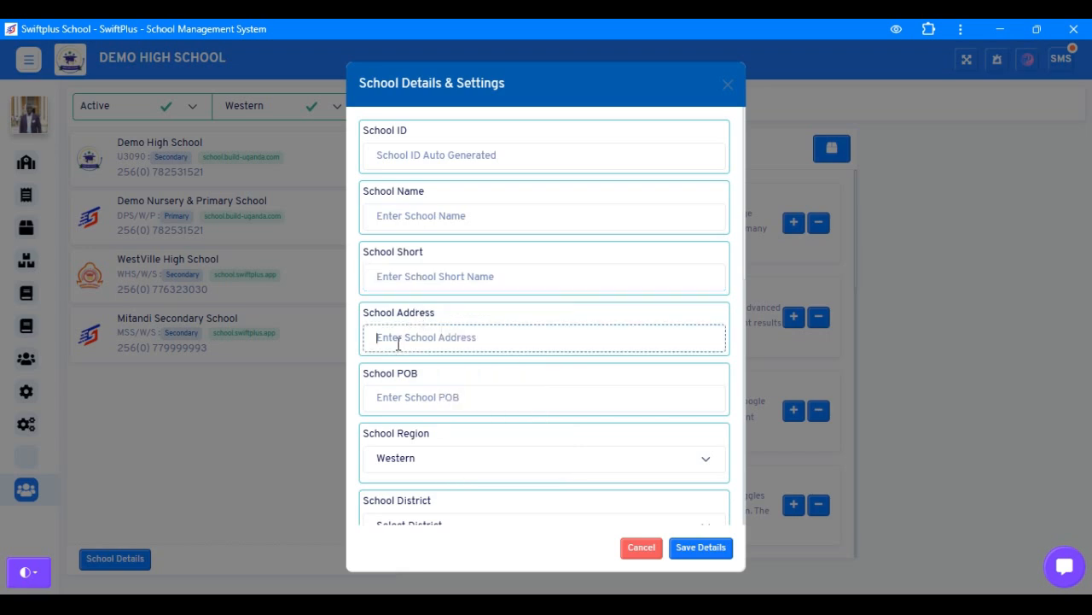
{"action": "scroll", "coordinate": [420, 325], "scroll_direction": "down", "scroll_amount": 2}
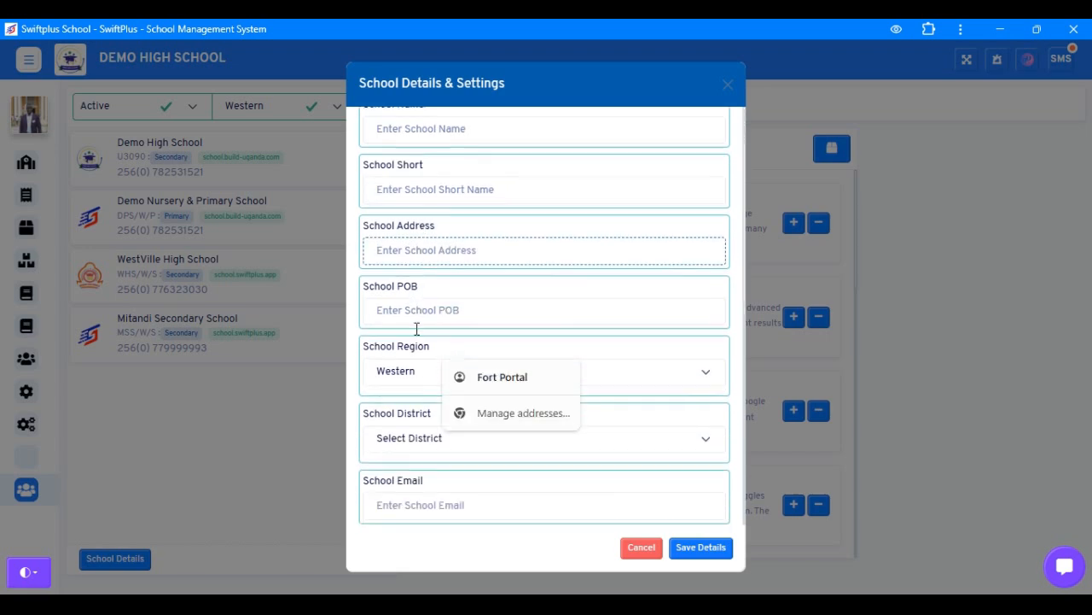
{"action": "left_click", "coordinate": [423, 281]}
{"action": "scroll", "coordinate": [423, 281], "scroll_direction": "down", "scroll_amount": 2}
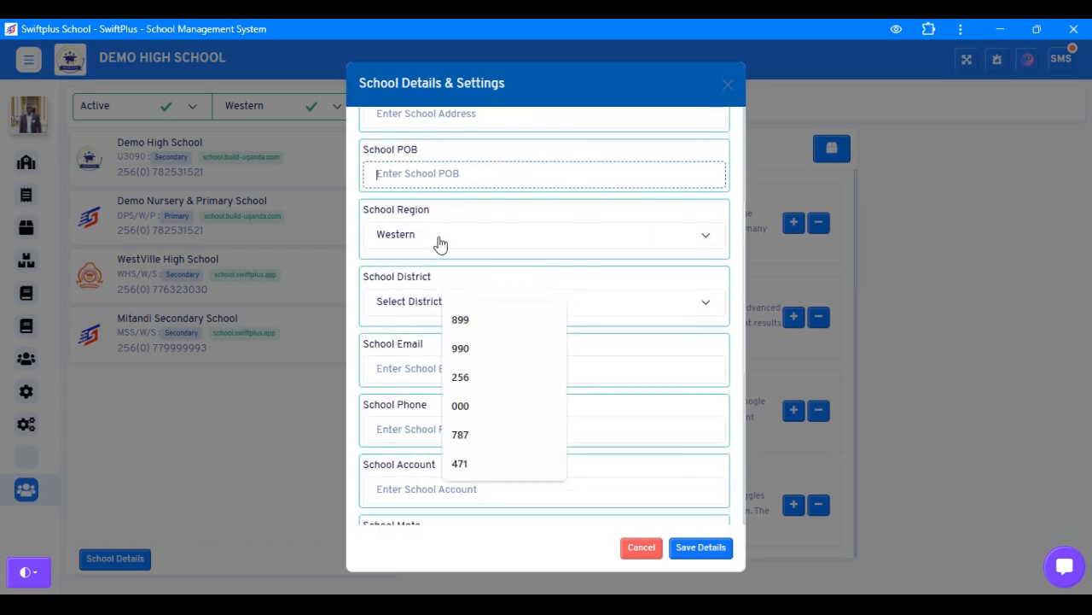
- Look through the available School Region and School District options in the new school form without choosing any
{"action": "left_click", "coordinate": [431, 243]}
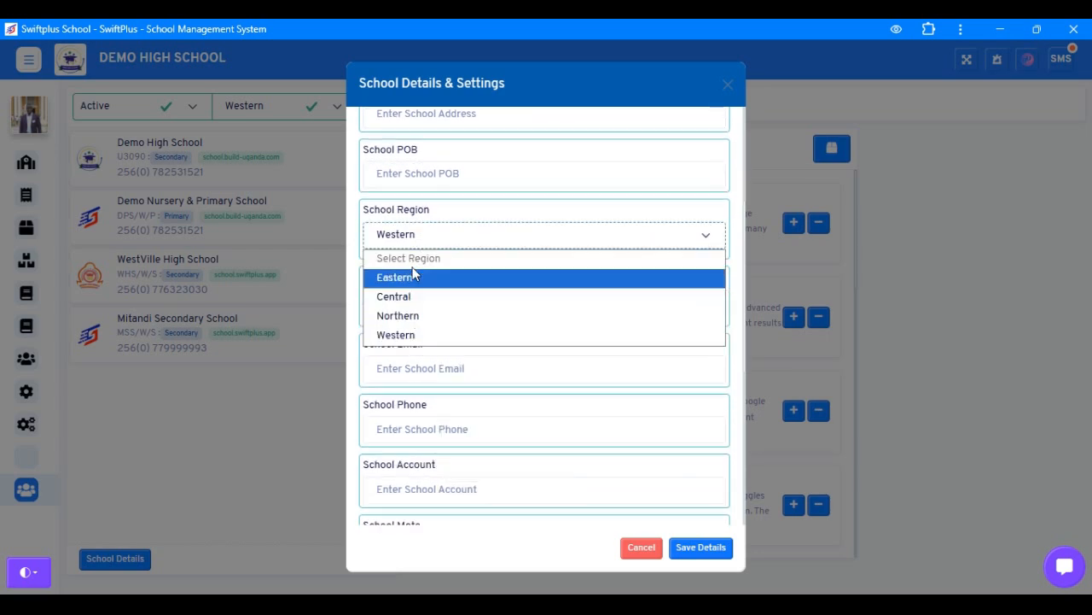
{"action": "left_click", "coordinate": [461, 368]}
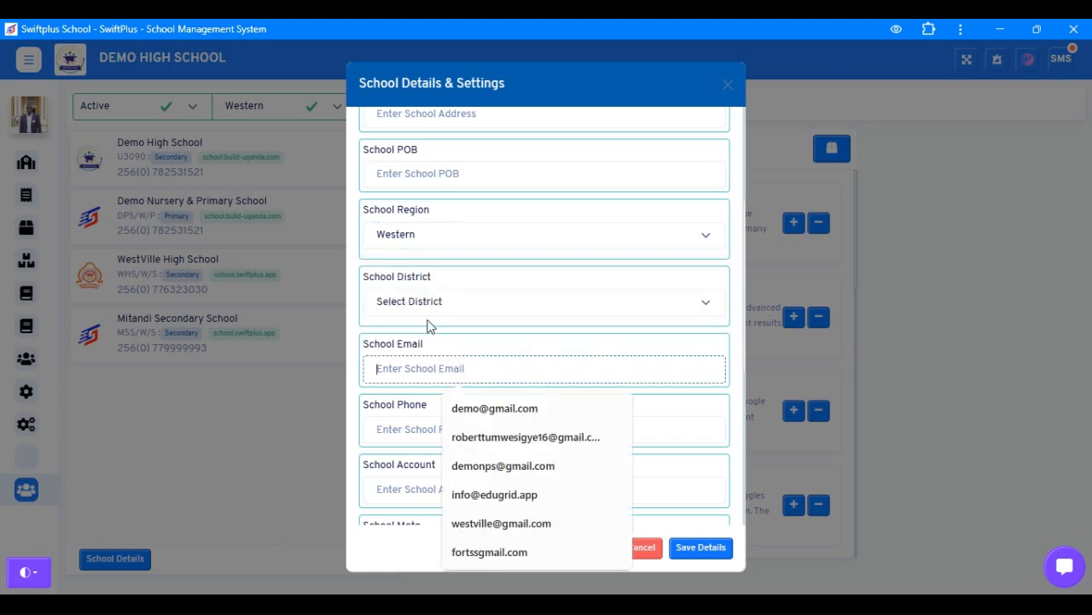
{"action": "left_click", "coordinate": [428, 313]}
{"action": "scroll", "coordinate": [449, 488], "scroll_direction": "down", "scroll_amount": 20}
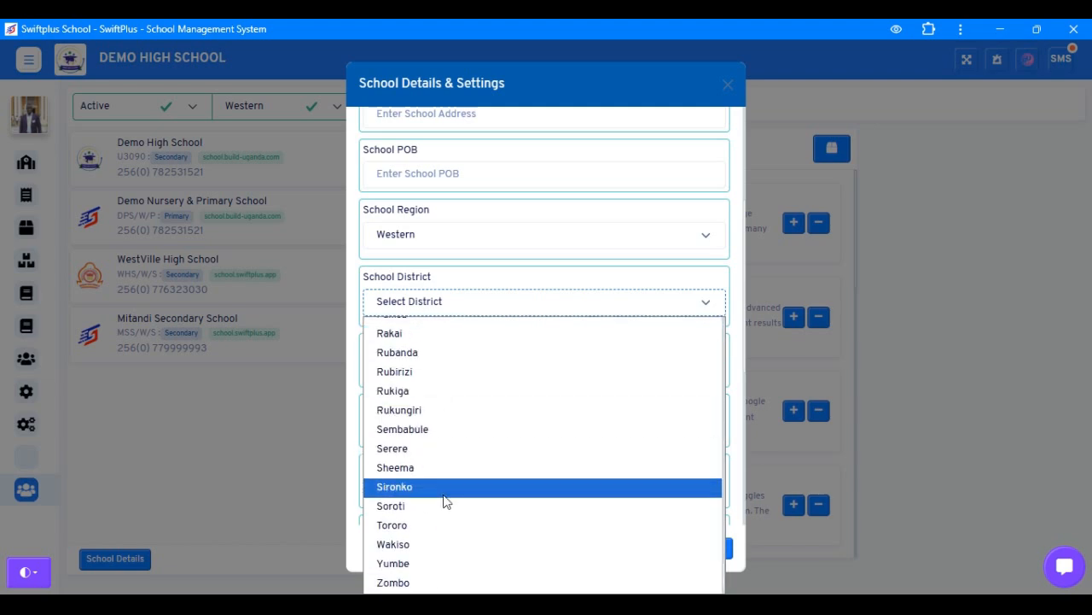
{"action": "left_click", "coordinate": [466, 265]}
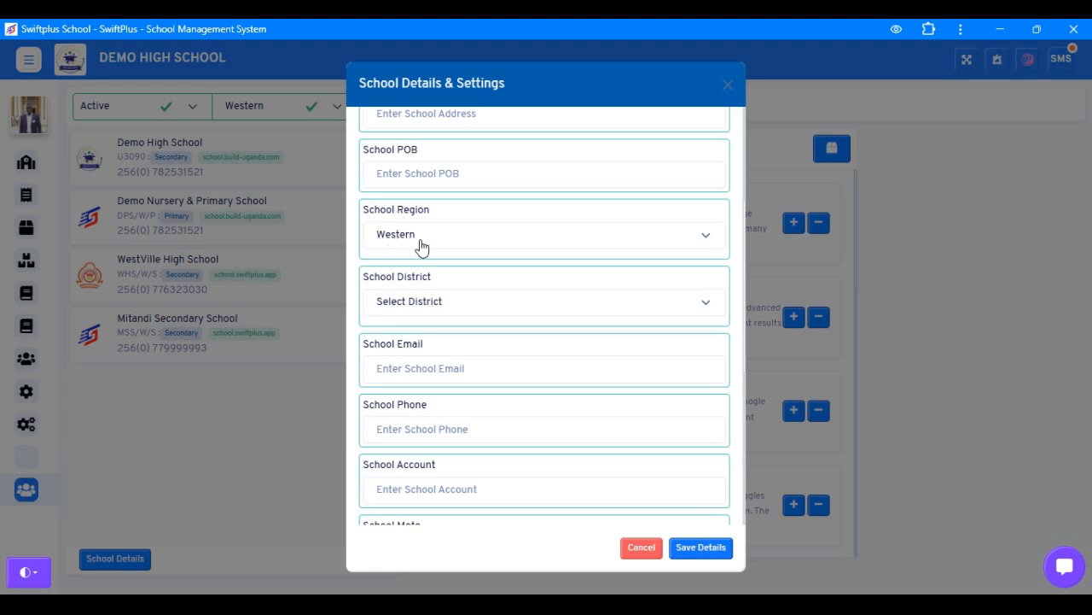
- Go through the School Email, School Phone, School Account and School Moto fields without filling them
{"action": "scroll", "coordinate": [415, 343], "scroll_direction": "down", "scroll_amount": 1}
{"action": "left_click", "coordinate": [407, 297]}
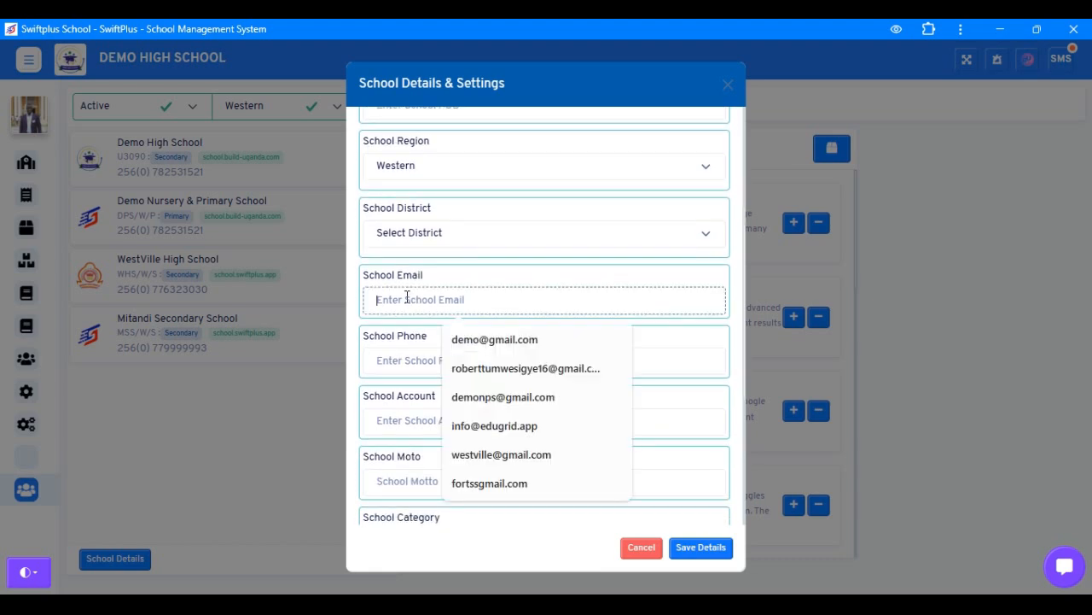
{"action": "scroll", "coordinate": [407, 296], "scroll_direction": "down", "scroll_amount": 1}
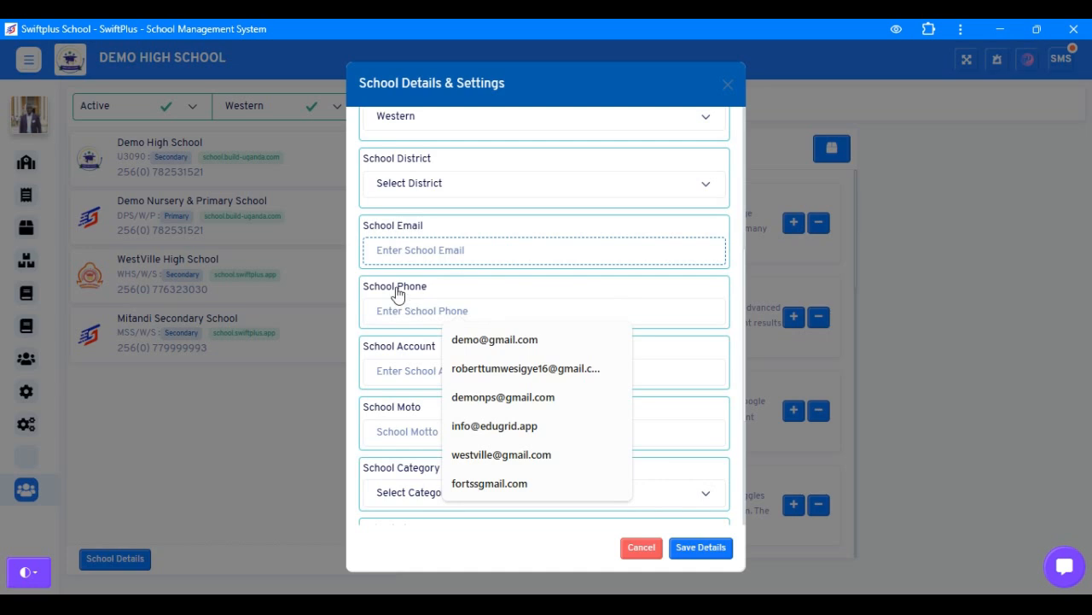
{"action": "scroll", "coordinate": [401, 294], "scroll_direction": "down", "scroll_amount": 1}
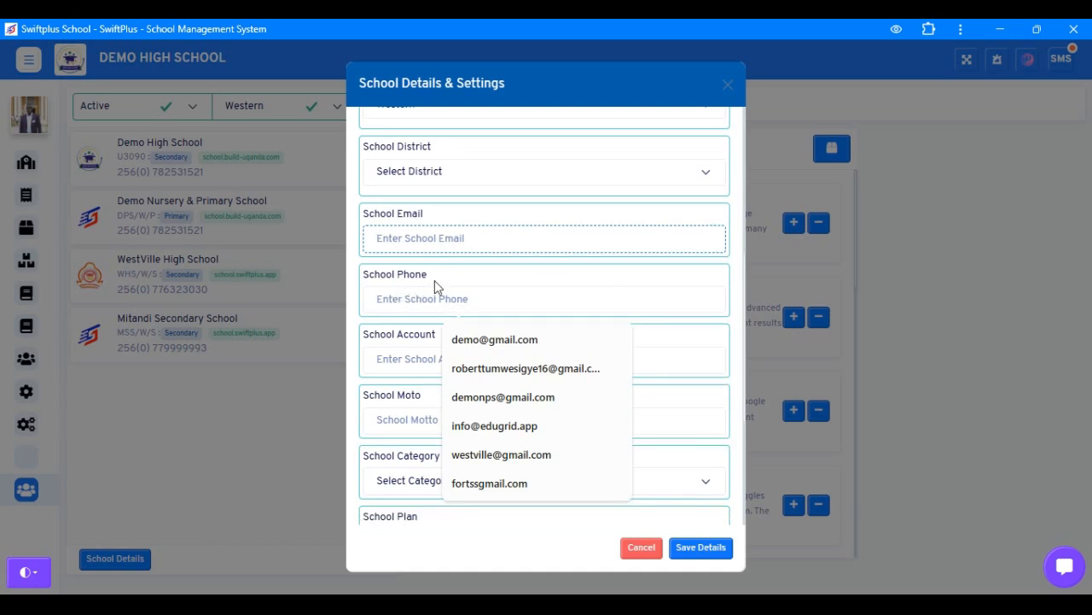
{"action": "scroll", "coordinate": [437, 286], "scroll_direction": "down", "scroll_amount": 5}
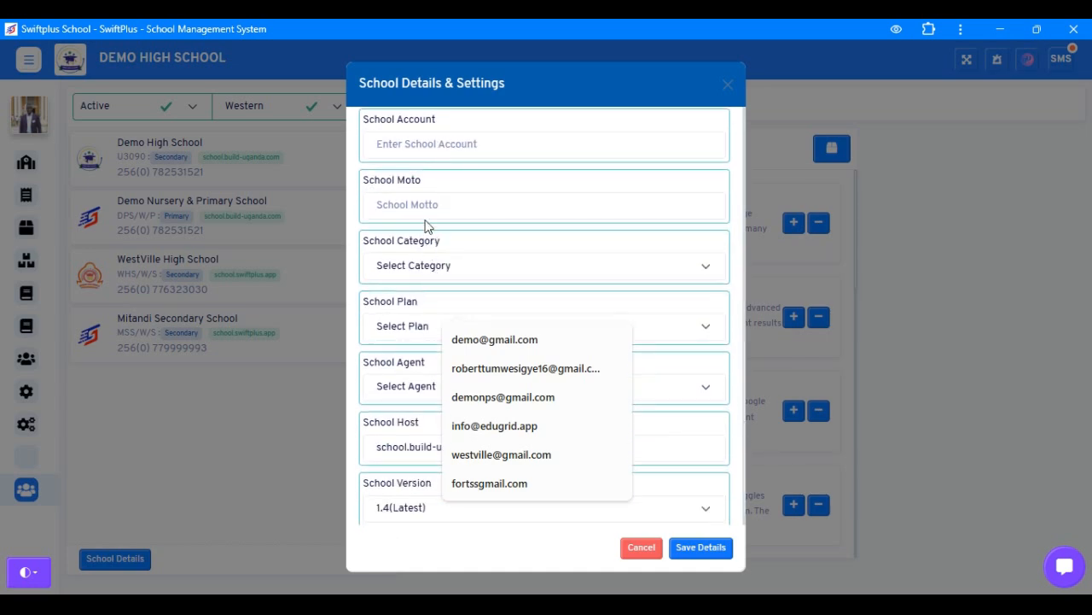
{"action": "scroll", "coordinate": [427, 226], "scroll_direction": "up", "scroll_amount": 1}
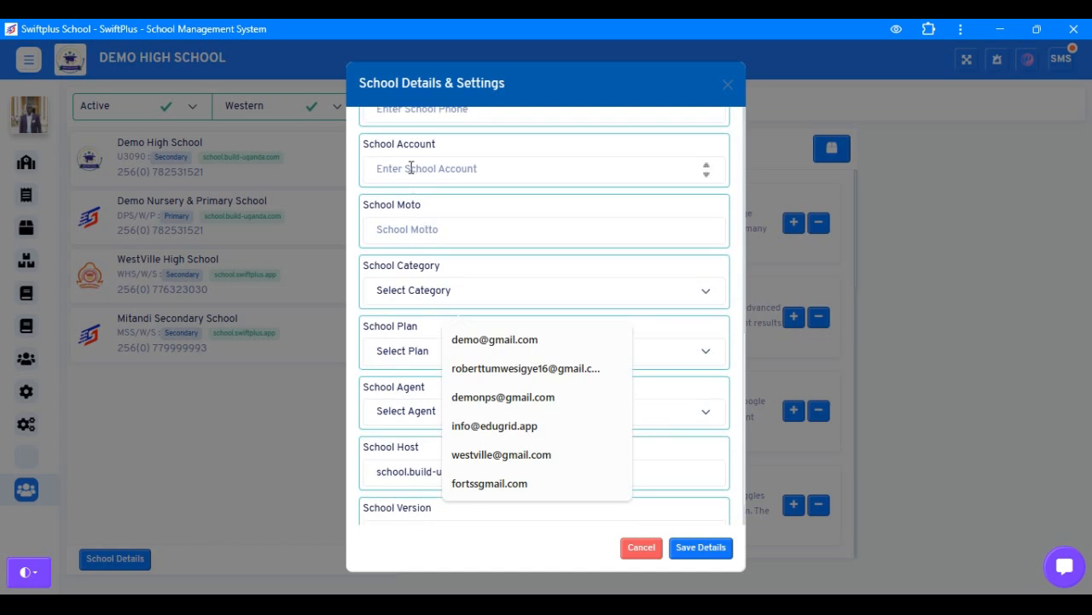
{"action": "scroll", "coordinate": [408, 226], "scroll_direction": "down", "scroll_amount": 1}
- Look through the School Category and School Plan options in the new school form without choosing any
{"action": "left_click", "coordinate": [418, 250]}
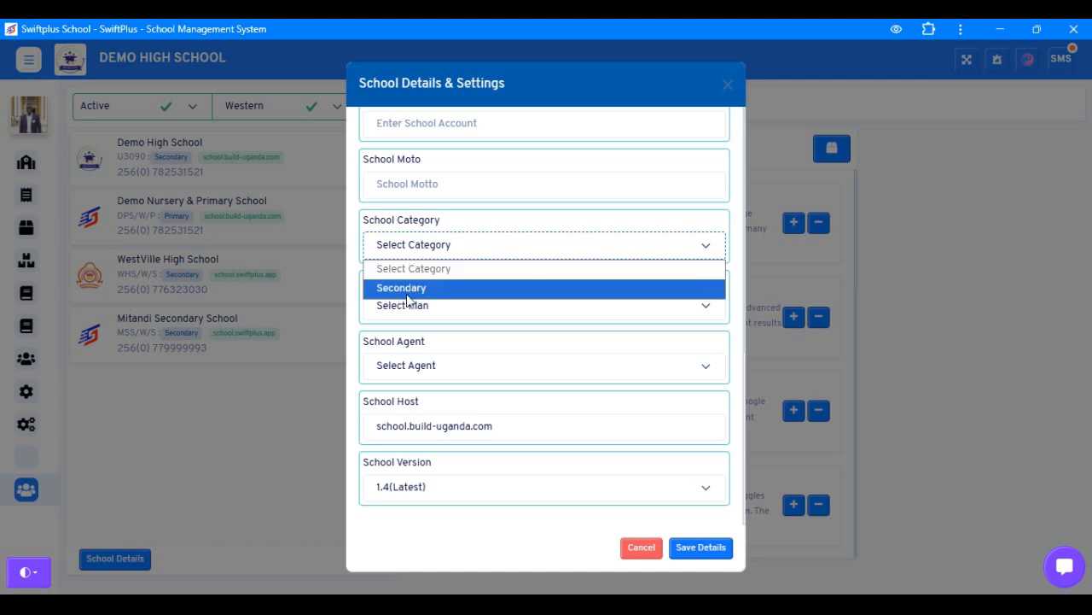
{"action": "left_click", "coordinate": [405, 317]}
{"action": "left_click", "coordinate": [421, 249]}
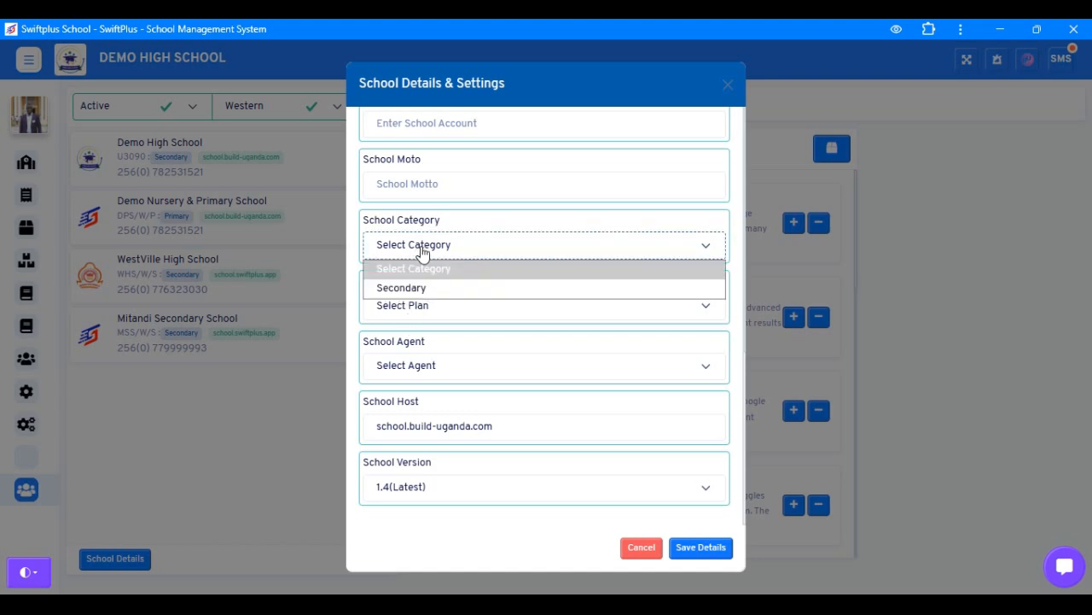
{"action": "left_click", "coordinate": [405, 314]}
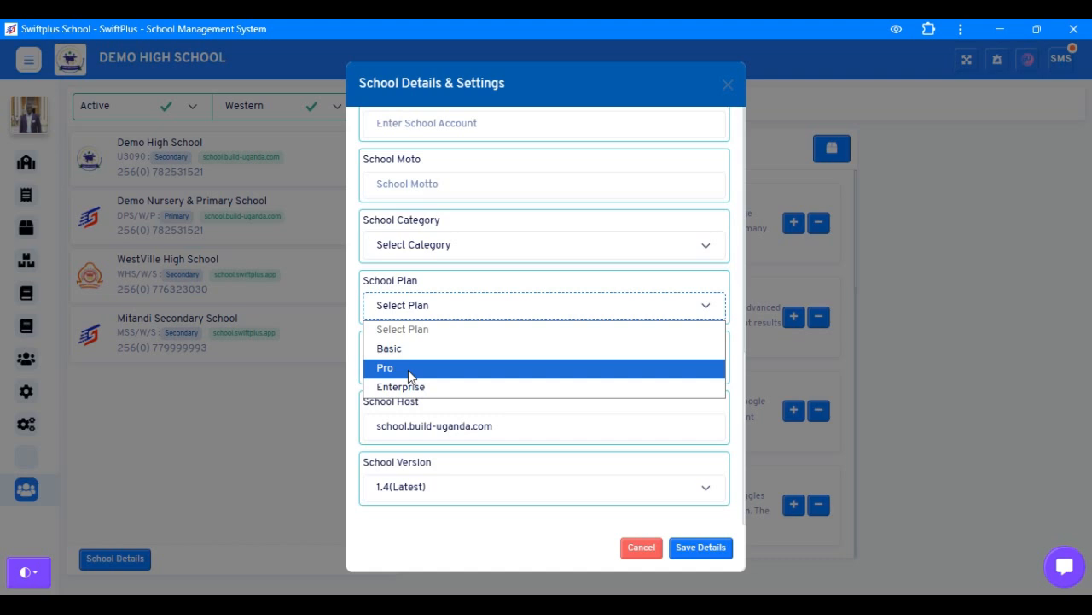
{"action": "left_click", "coordinate": [397, 417]}
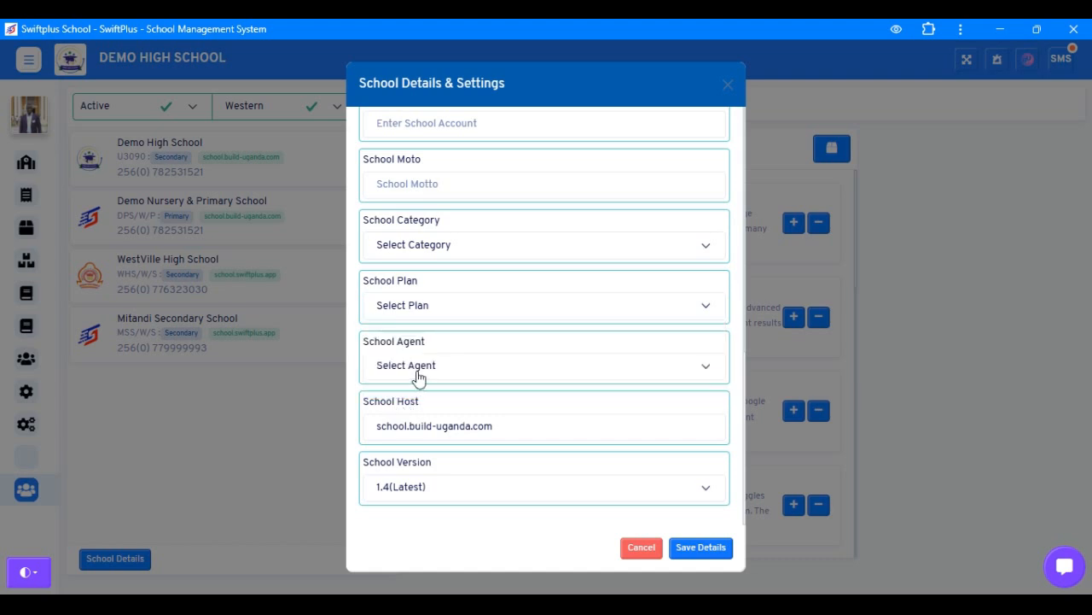
{"action": "left_click", "coordinate": [419, 305]}
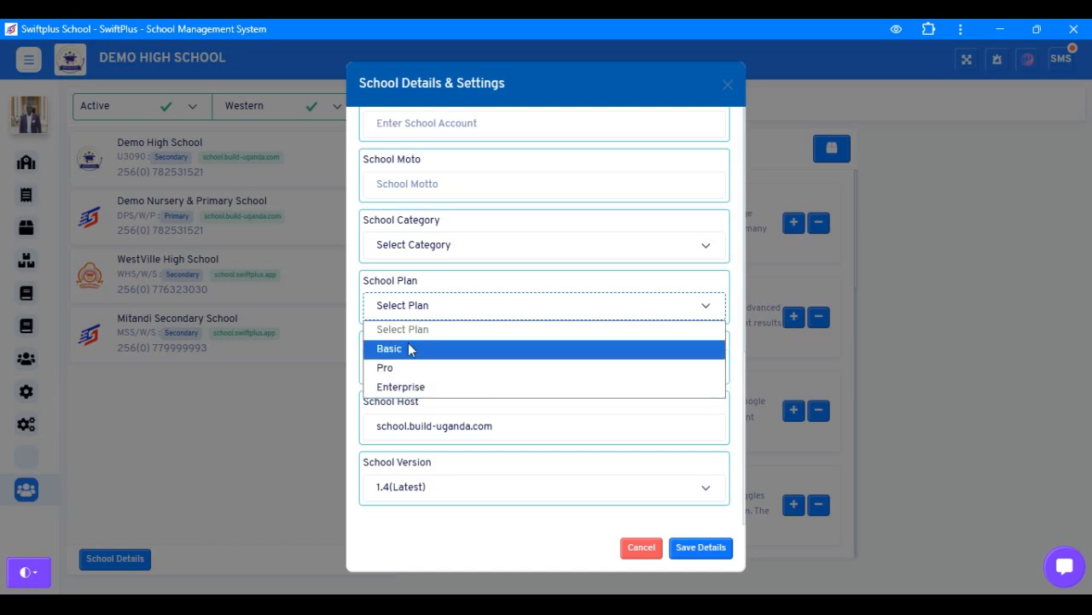
{"action": "left_click", "coordinate": [424, 403]}
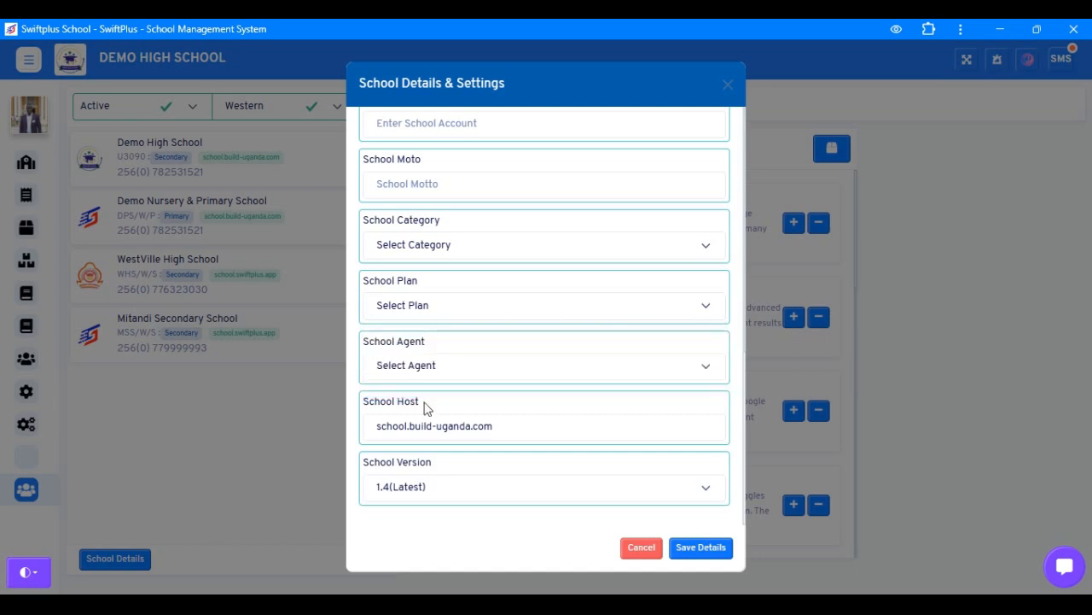
- Review the School Agent, School Host and School Version fields, and close the new school form without saving
{"action": "left_click", "coordinate": [431, 367]}
{"action": "left_click", "coordinate": [431, 367]}
{"action": "left_click", "coordinate": [409, 370]}
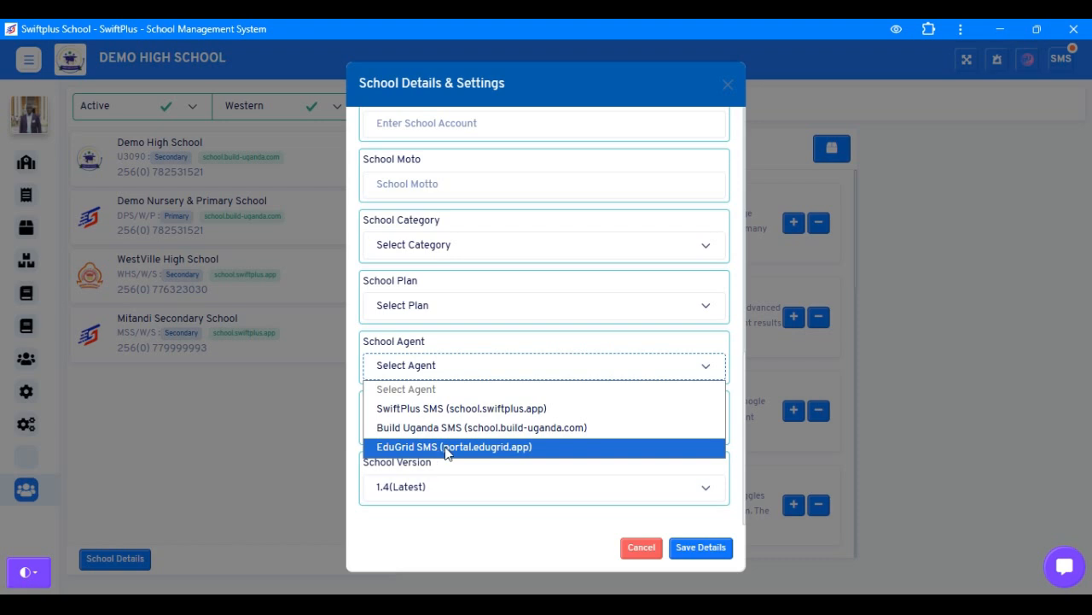
{"action": "left_click", "coordinate": [479, 470]}
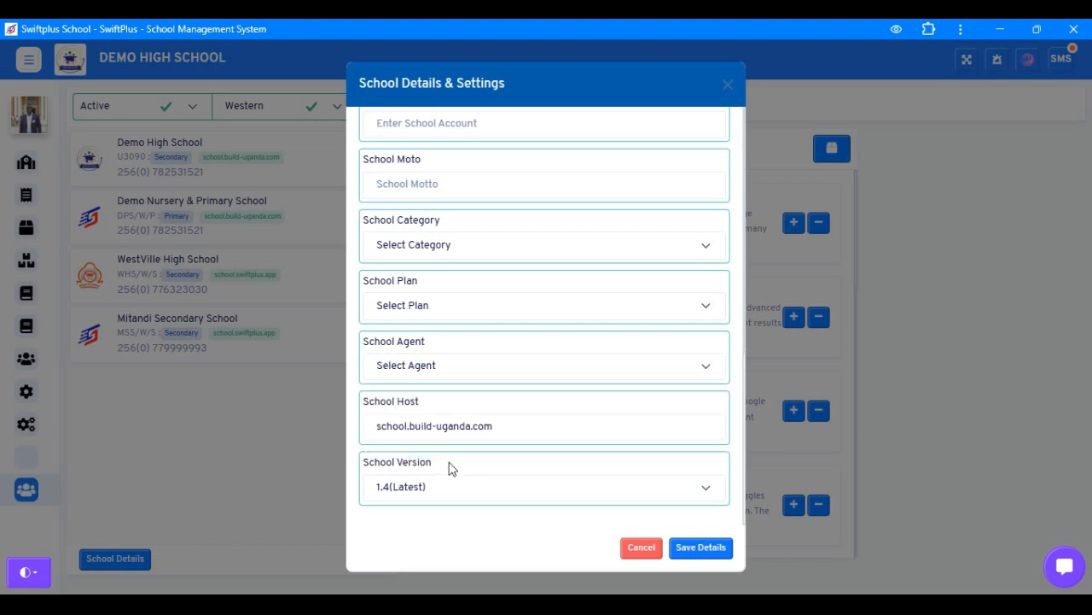
{"action": "left_click_drag", "start_coordinate": [531, 430], "coordinate": [367, 427]}
{"action": "left_click", "coordinate": [529, 430]}
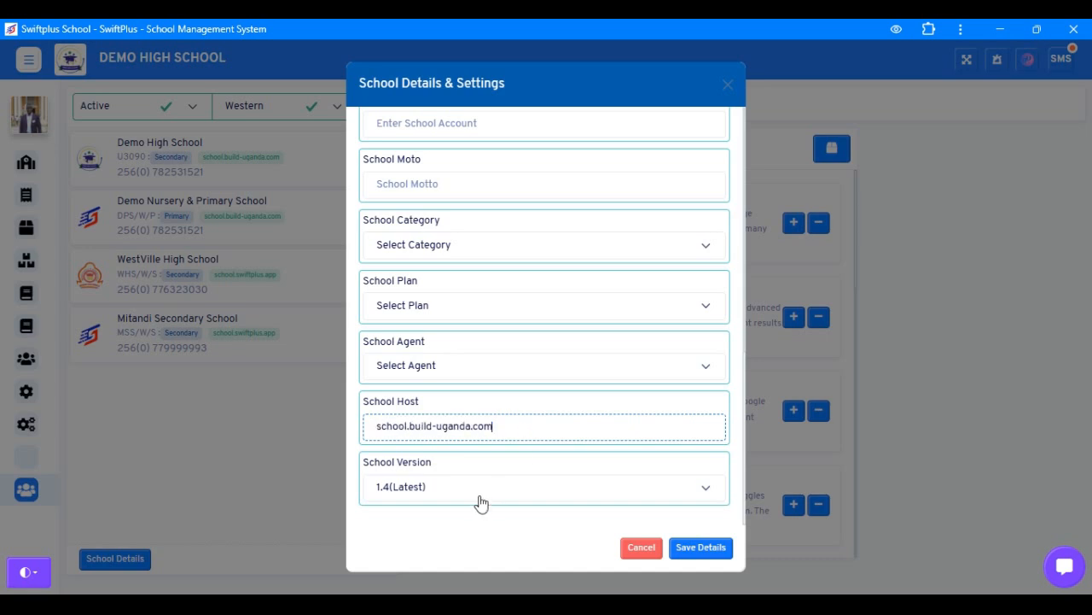
{"action": "left_click", "coordinate": [473, 502]}
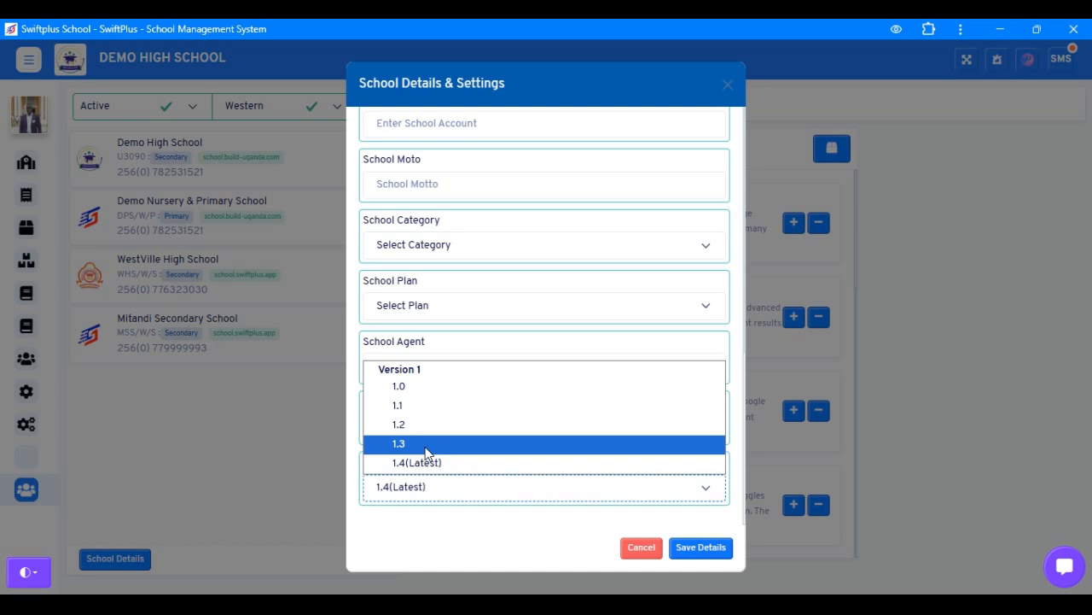
{"action": "left_click", "coordinate": [495, 537]}
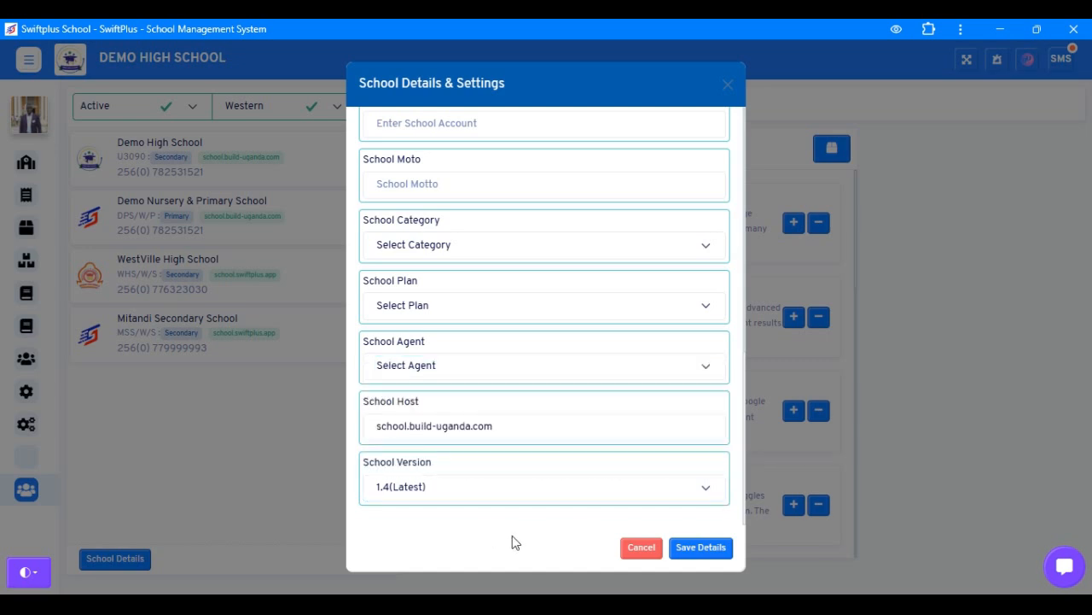
{"action": "left_click", "coordinate": [640, 550]}
- Change Demo High School's School Agent to SwiftPlus SMS (school.swiftplus.app) and save its details
{"action": "left_click", "coordinate": [382, 157]}
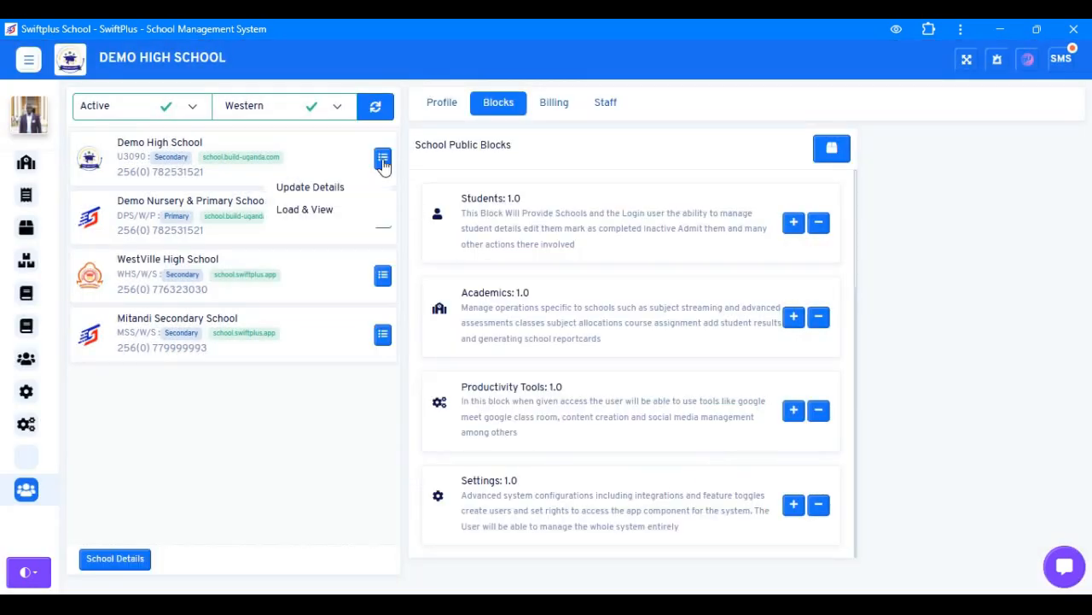
{"action": "left_click", "coordinate": [324, 188]}
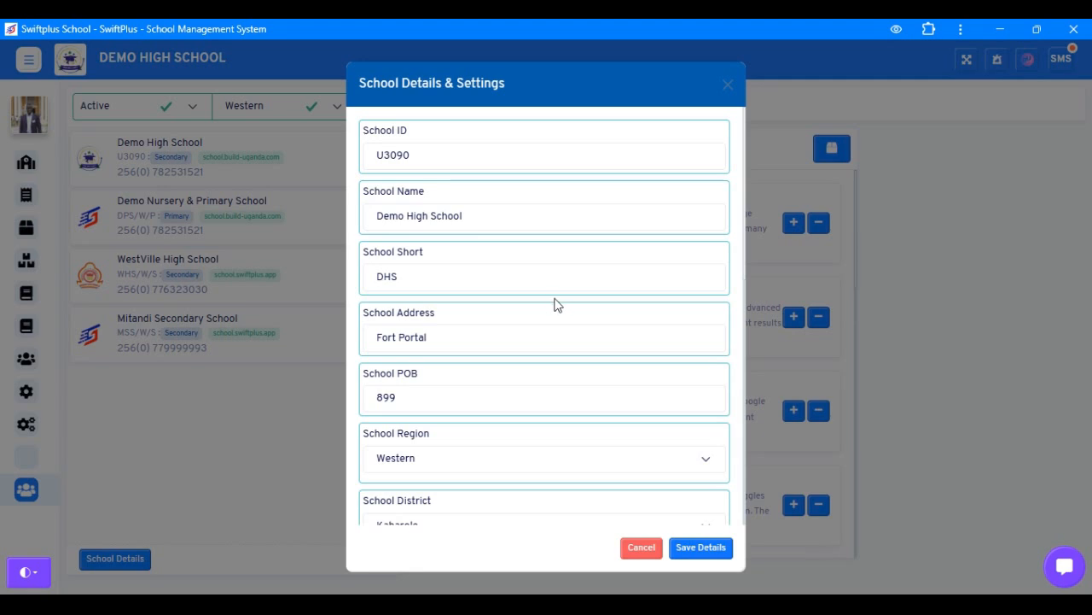
{"action": "scroll", "coordinate": [463, 336], "scroll_direction": "down", "scroll_amount": 10}
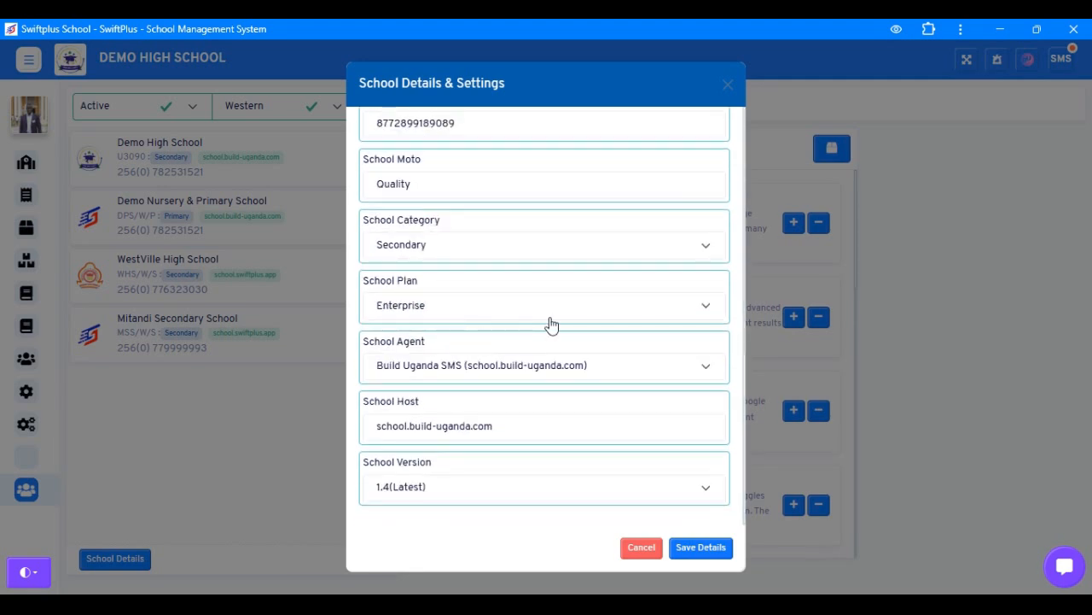
{"action": "left_click", "coordinate": [522, 367]}
{"action": "left_click", "coordinate": [441, 410]}
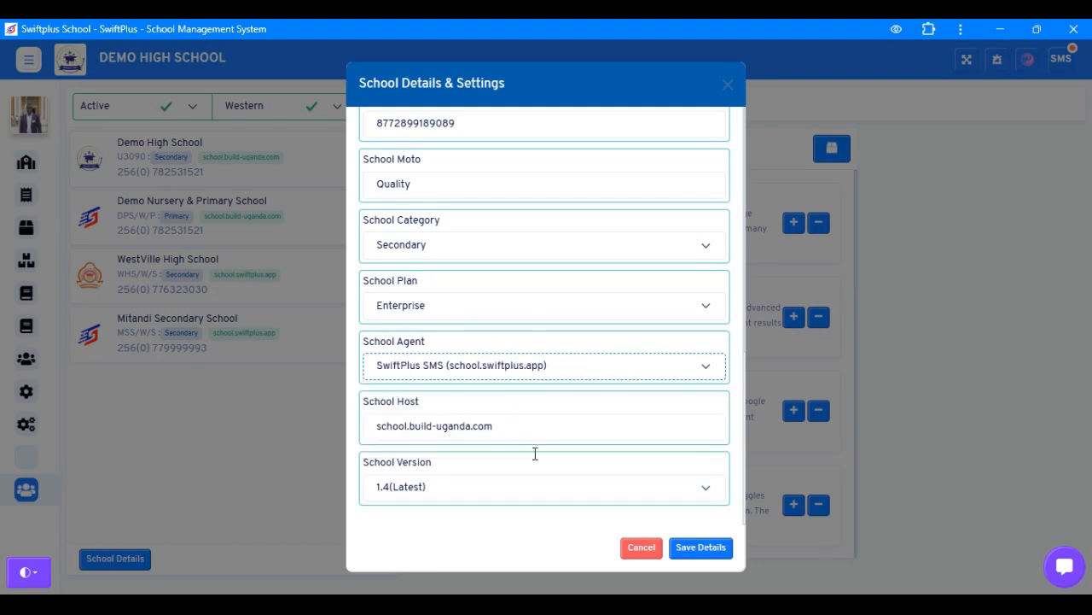
{"action": "left_click", "coordinate": [700, 549]}
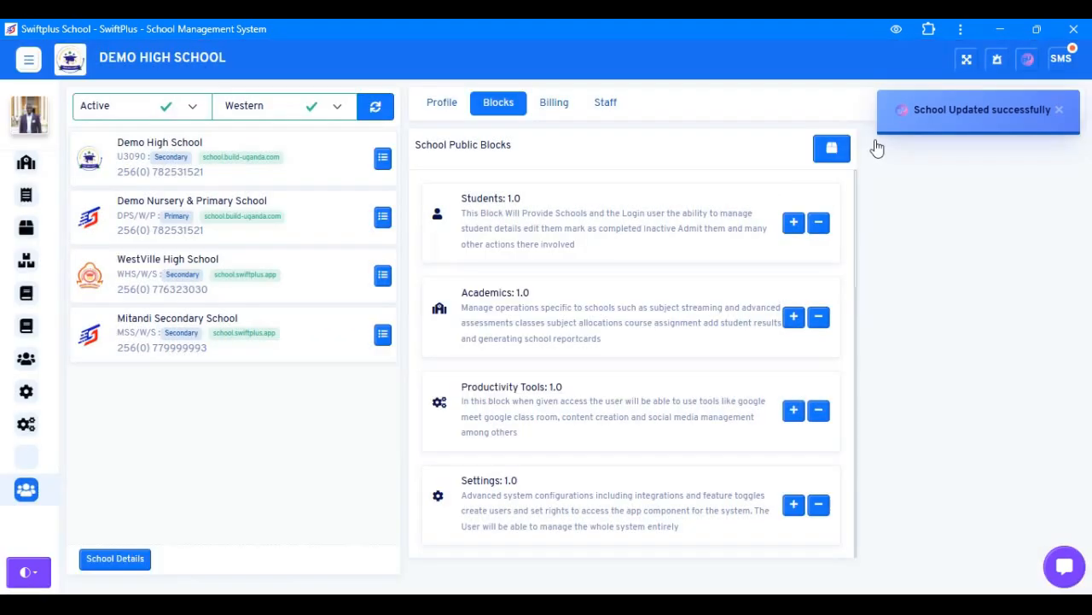
{"action": "left_click", "coordinate": [1067, 112]}
- Reload Demo High School's details and check the agent and host entries on its profile
{"action": "left_click", "coordinate": [383, 160]}
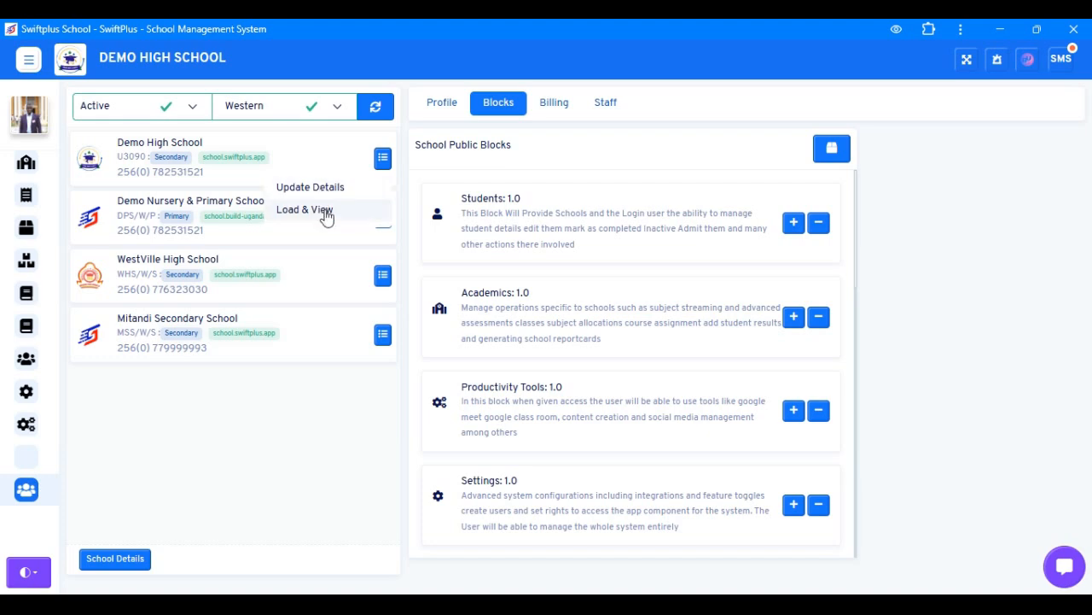
{"action": "left_click", "coordinate": [443, 103]}
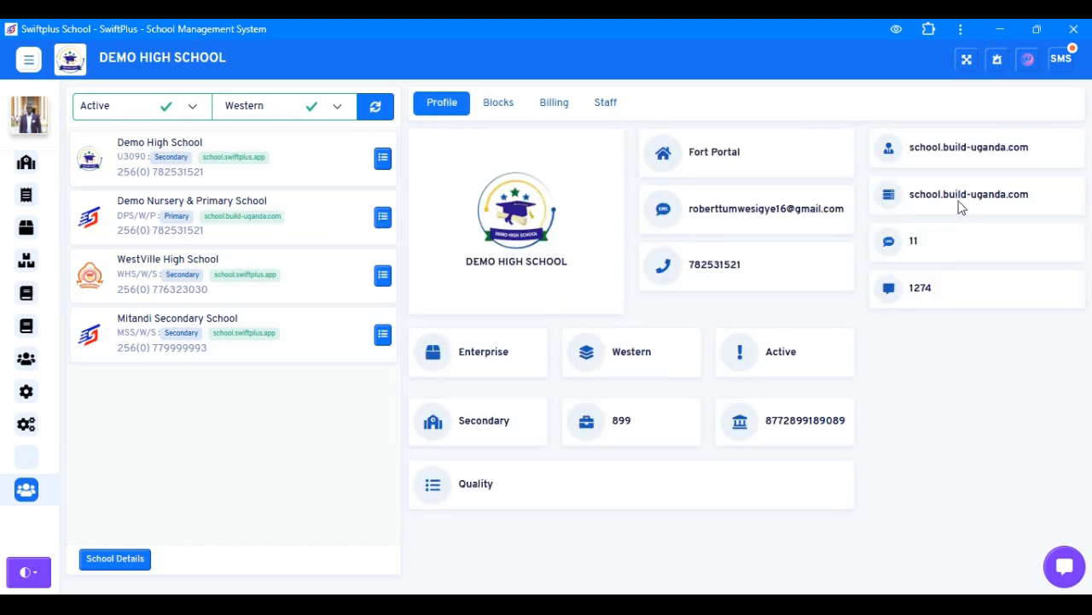
{"action": "left_click_drag", "start_coordinate": [907, 149], "coordinate": [1054, 151]}
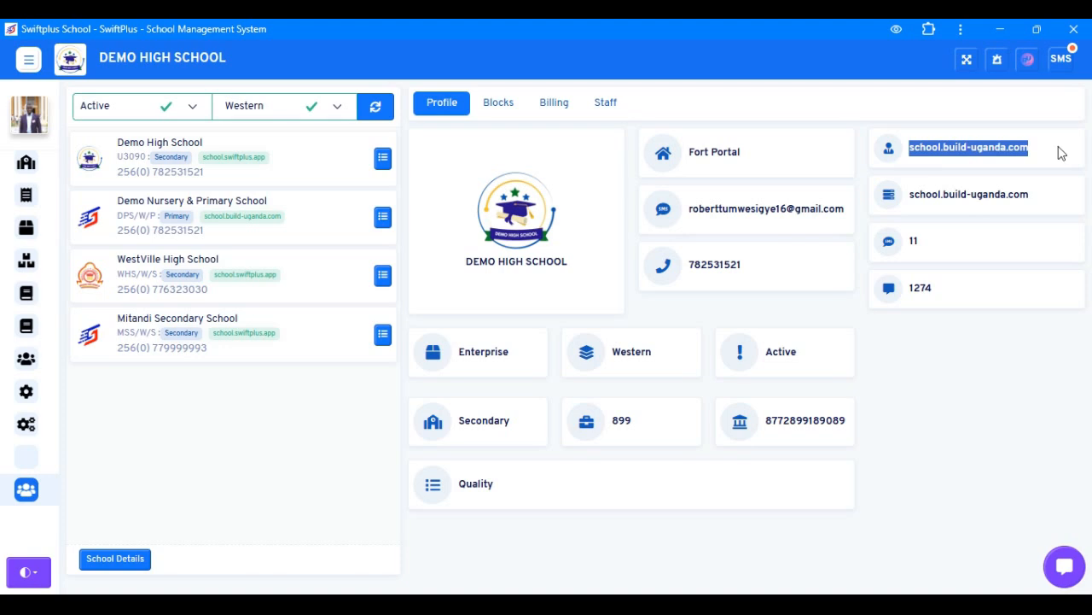
{"action": "left_click", "coordinate": [382, 158]}
{"action": "left_click", "coordinate": [309, 215]}
{"action": "left_click_drag", "start_coordinate": [1043, 147], "coordinate": [900, 157]}
{"action": "left_click", "coordinate": [1018, 154]}
{"action": "left_click_drag", "start_coordinate": [1019, 154], "coordinate": [904, 157]}
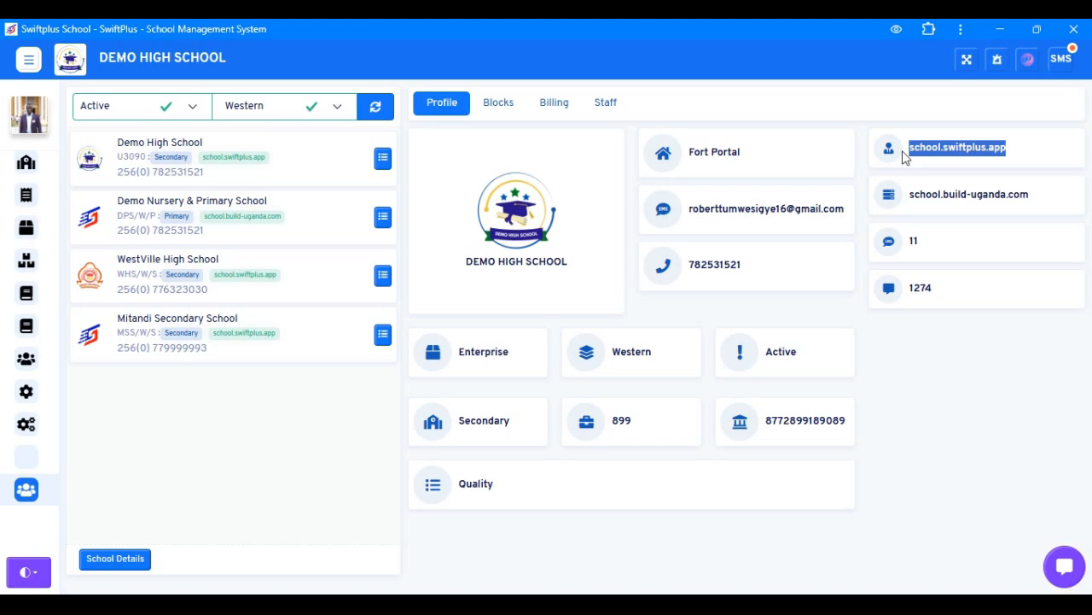
{"action": "left_click_drag", "start_coordinate": [1039, 207], "coordinate": [906, 198]}
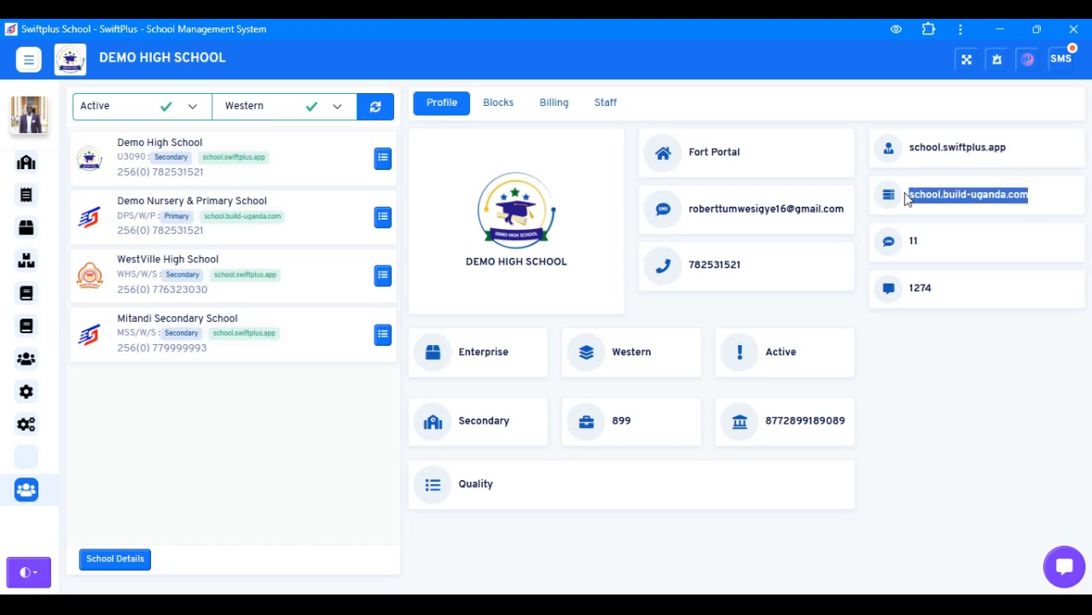
{"action": "left_click", "coordinate": [616, 171]}
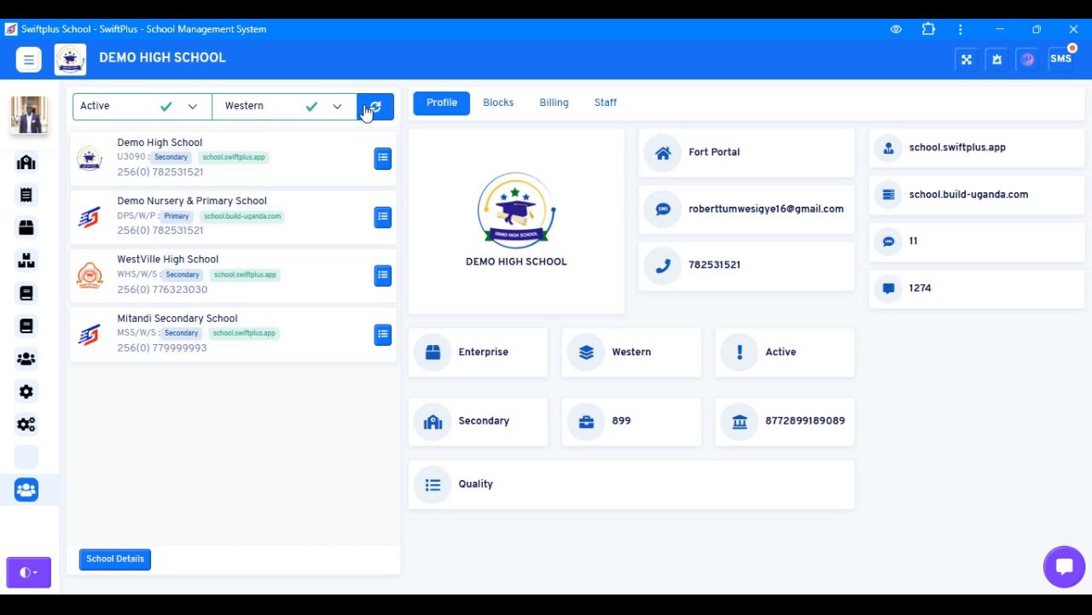
- Load Demo High School's details with its public blocks shown, and try to add the Students: 1.0 block to it
{"action": "left_click", "coordinate": [498, 112]}
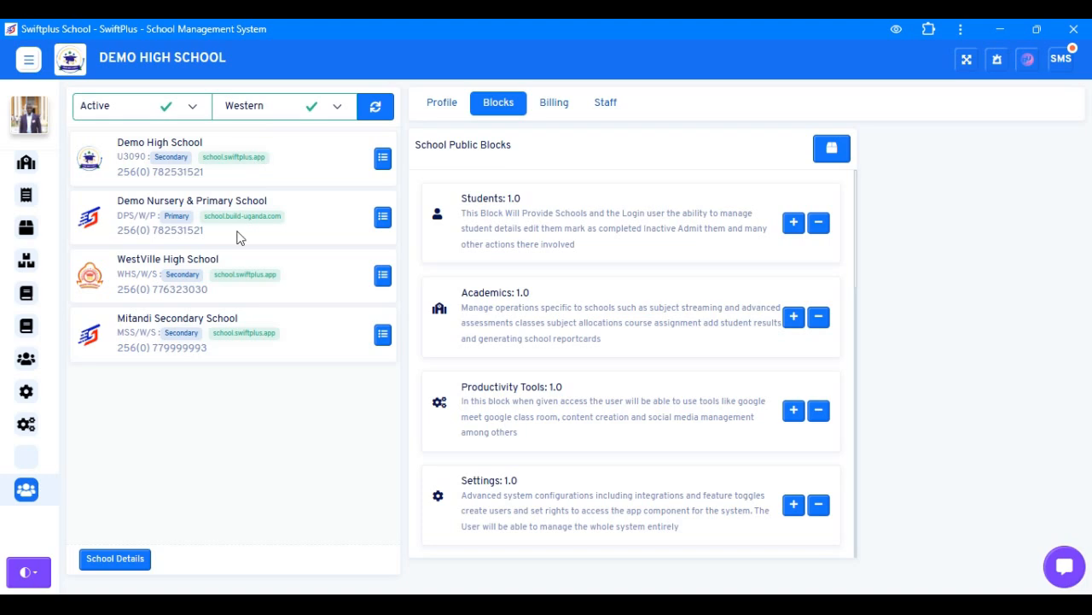
{"action": "left_click", "coordinate": [382, 159]}
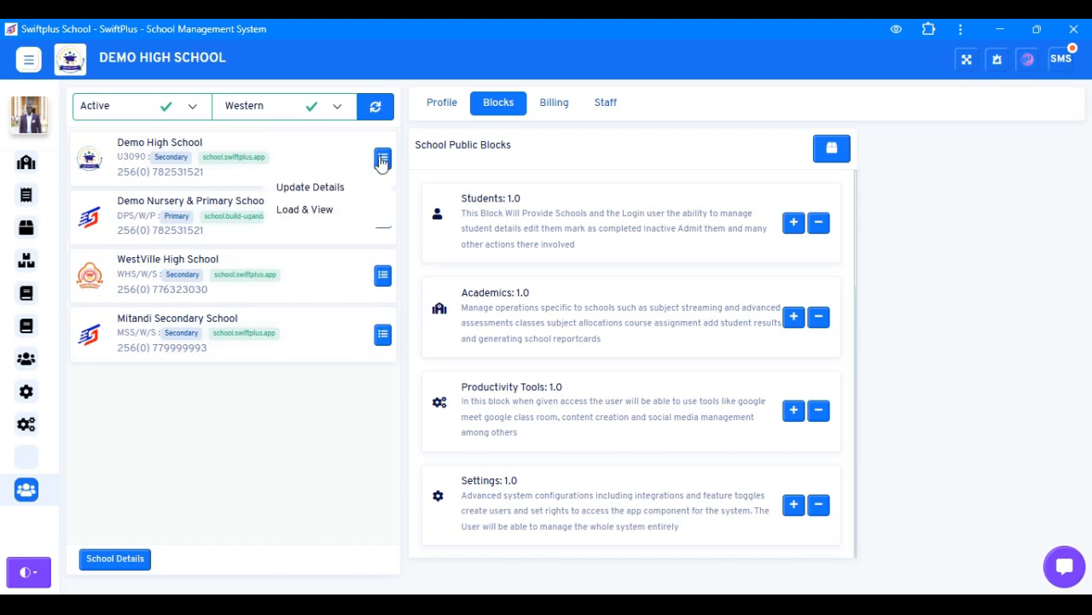
{"action": "left_click", "coordinate": [327, 217]}
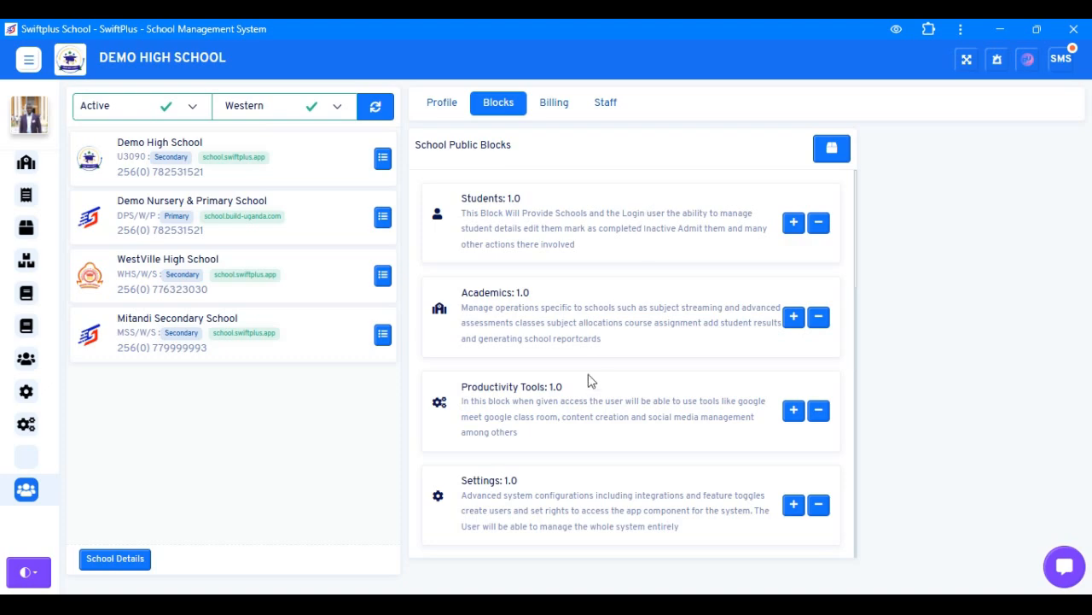
{"action": "scroll", "coordinate": [588, 380], "scroll_direction": "down", "scroll_amount": 5}
{"action": "scroll", "coordinate": [588, 375], "scroll_direction": "up", "scroll_amount": 5}
{"action": "left_click", "coordinate": [793, 227]}
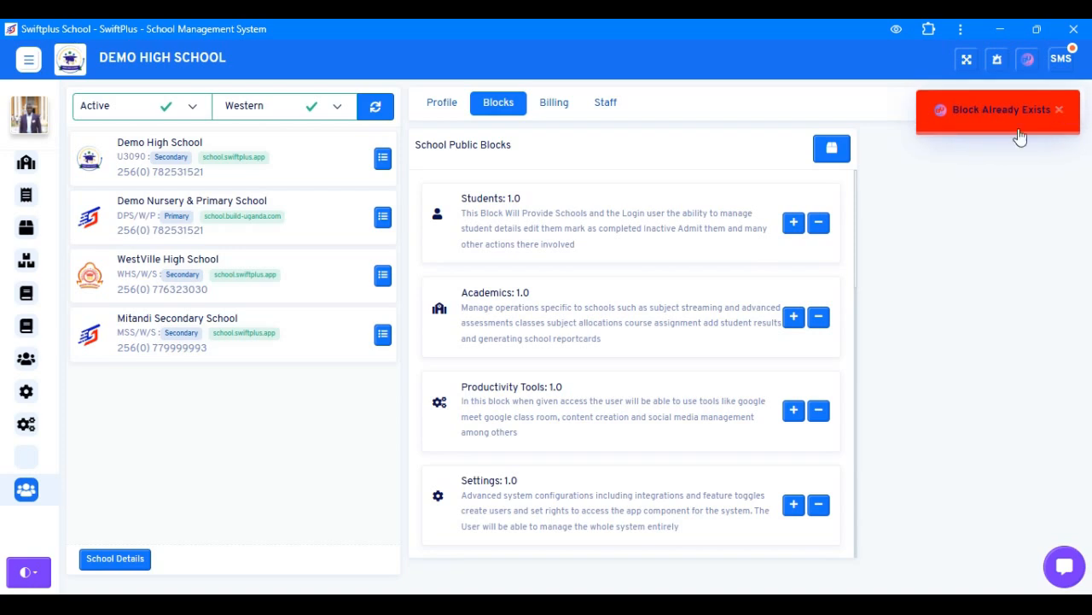
- Remove the Students: 1.0 block from Demo High School, add it back, and dismiss the notifications
{"action": "left_click", "coordinate": [821, 227]}
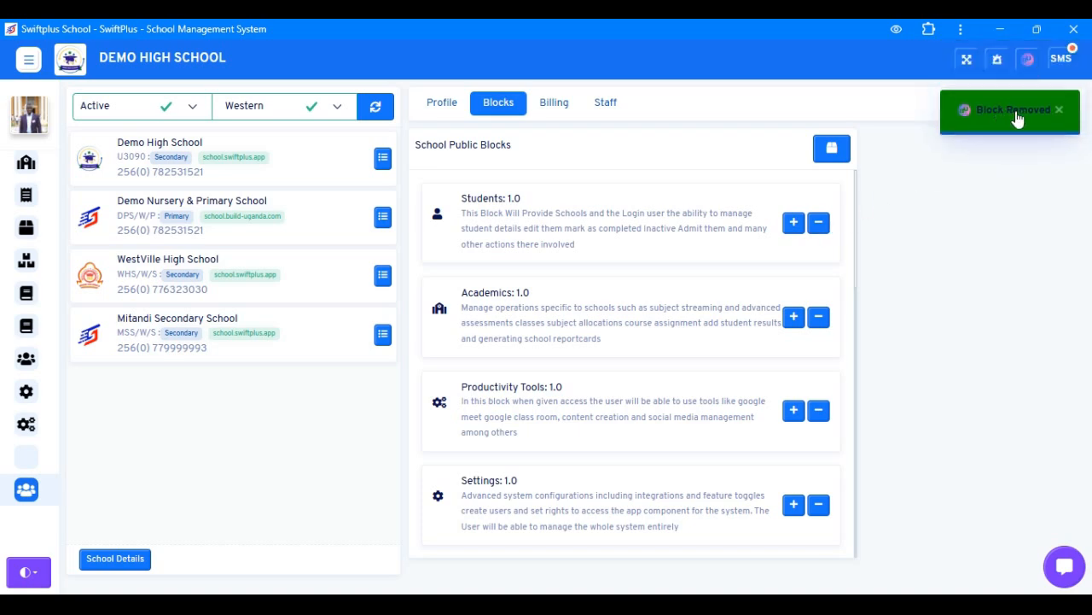
{"action": "left_click", "coordinate": [793, 223]}
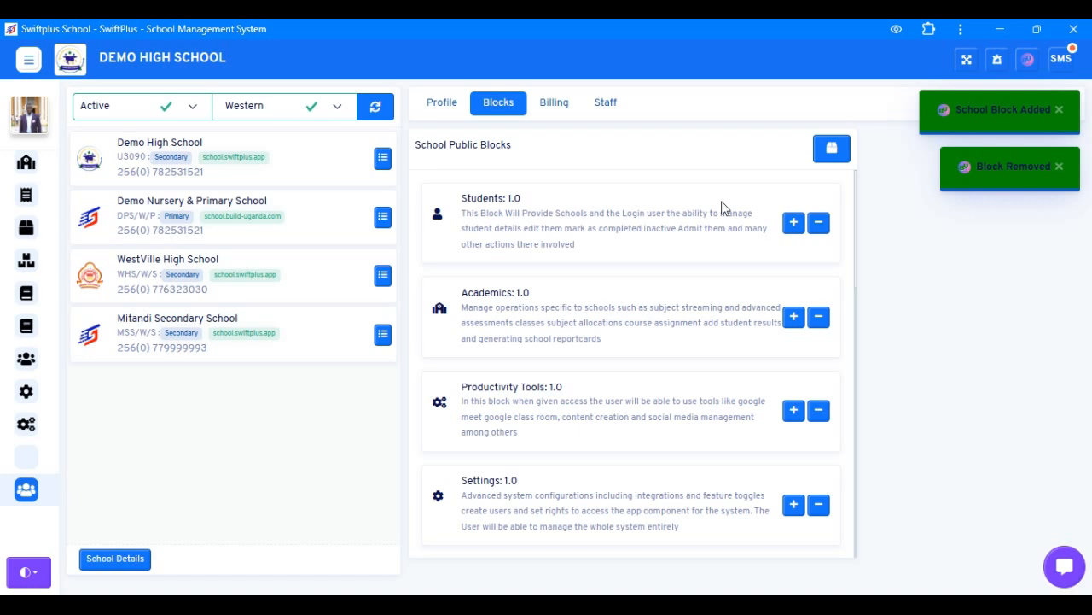
{"action": "left_click", "coordinate": [1060, 167]}
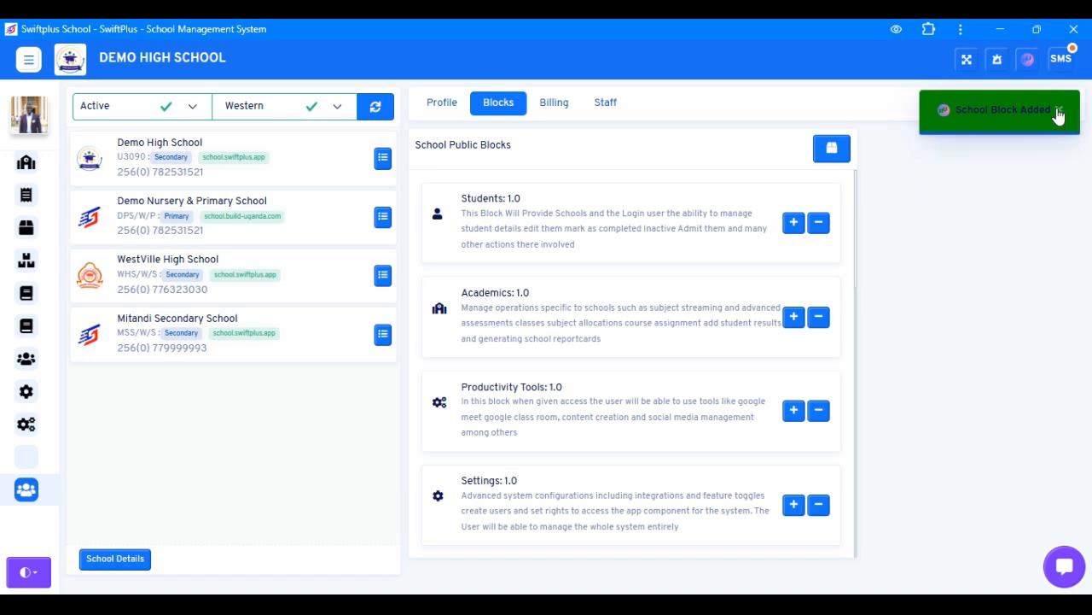
{"action": "left_click", "coordinate": [1059, 112]}
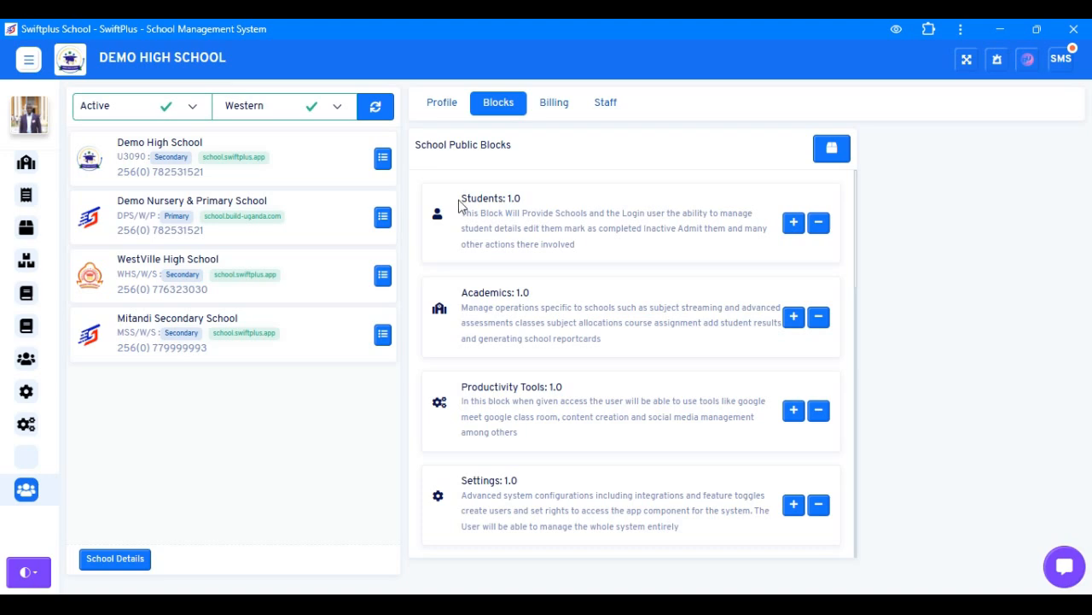
- Examine the Students: 1.0 block's description, compare it with the main navigation entries, and look through the other public blocks
{"action": "mouse_move", "coordinate": [457, 199]}
{"action": "left_mouse_down"}
{"action": "mouse_move", "coordinate": [611, 256]}
{"action": "mouse_move", "coordinate": [465, 214]}
{"action": "mouse_move", "coordinate": [463, 197]}
{"action": "left_mouse_up"}
{"action": "left_click", "coordinate": [588, 257]}
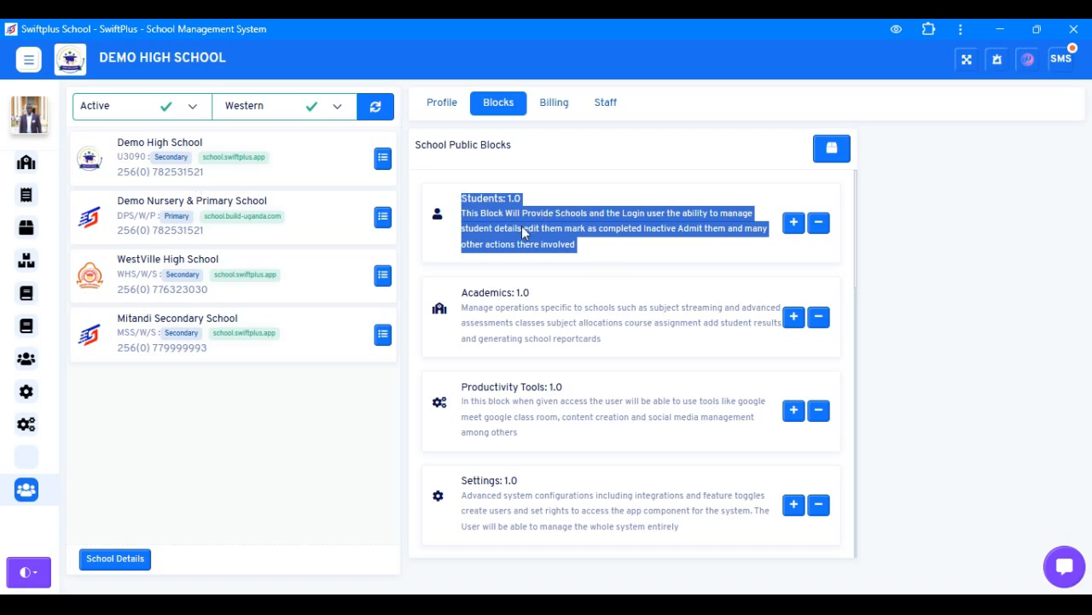
{"action": "mouse_move", "coordinate": [28, 169]}
{"action": "scroll", "coordinate": [97, 206], "scroll_direction": "up", "scroll_amount": 1}
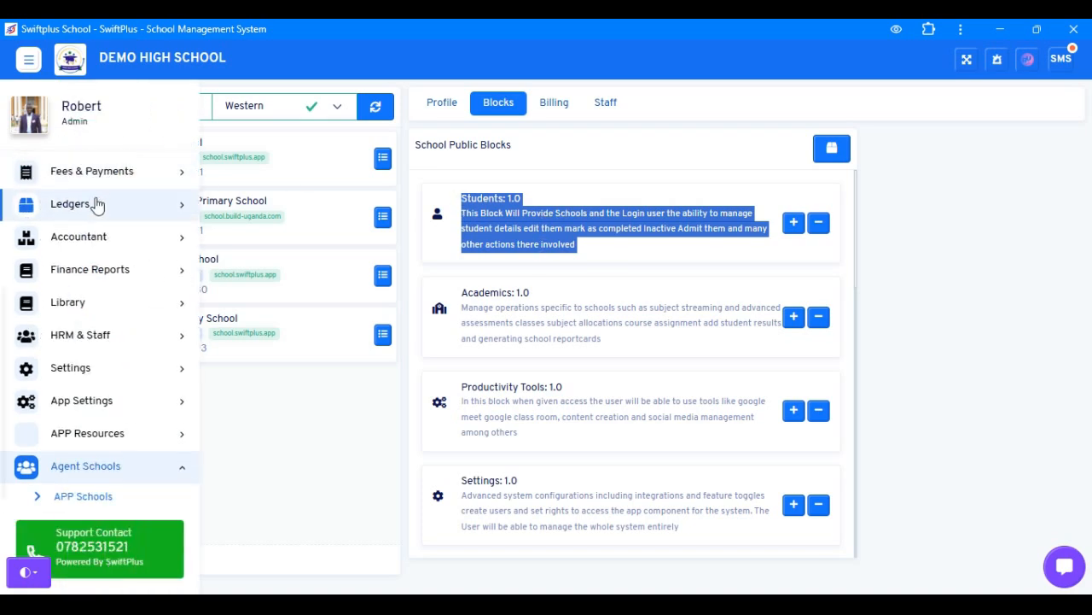
{"action": "scroll", "coordinate": [97, 205], "scroll_direction": "up", "scroll_amount": 3}
{"action": "left_click", "coordinate": [141, 210]}
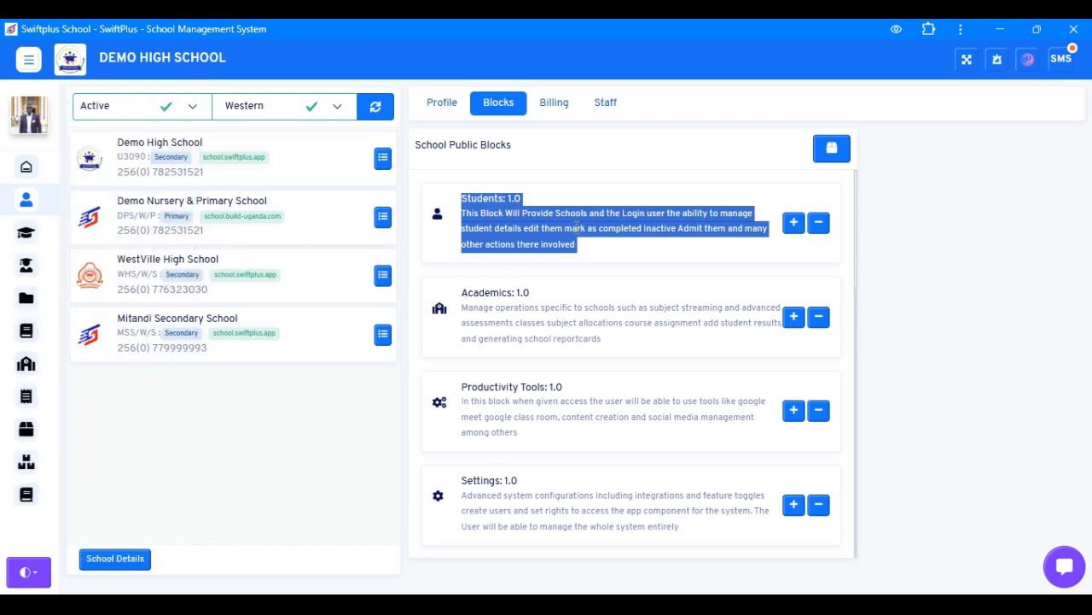
{"action": "left_click", "coordinate": [599, 228]}
{"action": "scroll", "coordinate": [621, 239], "scroll_direction": "down", "scroll_amount": 7}
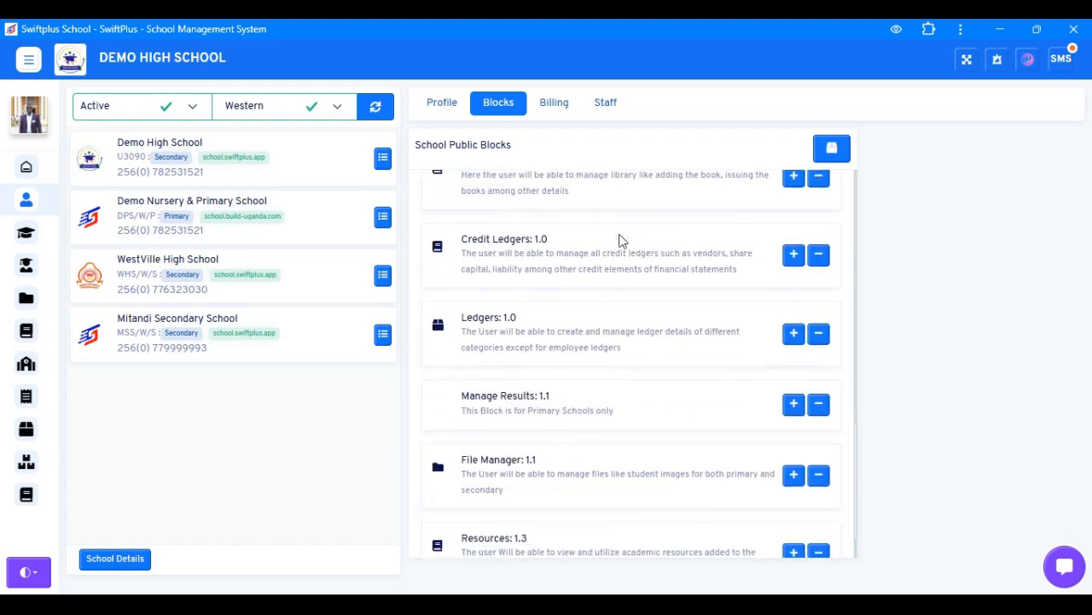
{"action": "scroll", "coordinate": [621, 242], "scroll_direction": "up", "scroll_amount": 7}
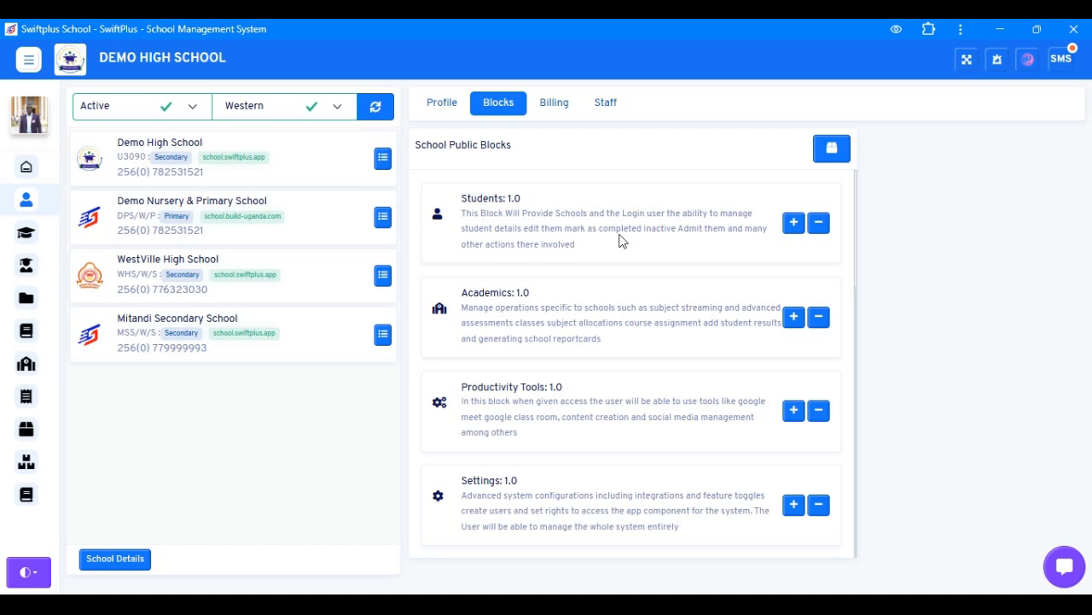
- Load Demo High School's billing for Term 2 of 2025
{"action": "left_click", "coordinate": [554, 109]}
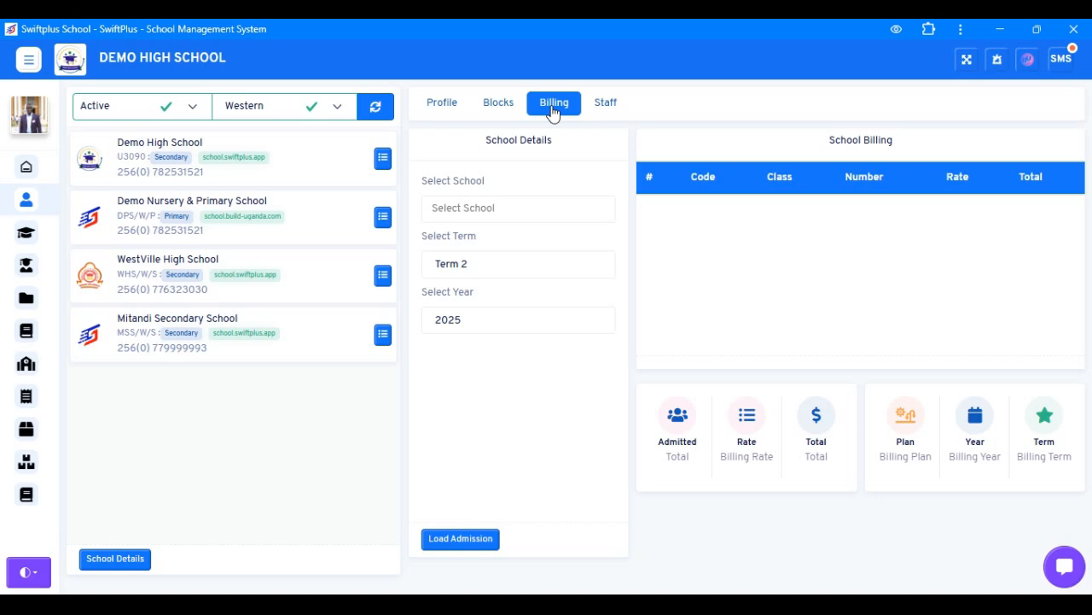
{"action": "left_click", "coordinate": [510, 210]}
{"action": "left_click", "coordinate": [475, 245]}
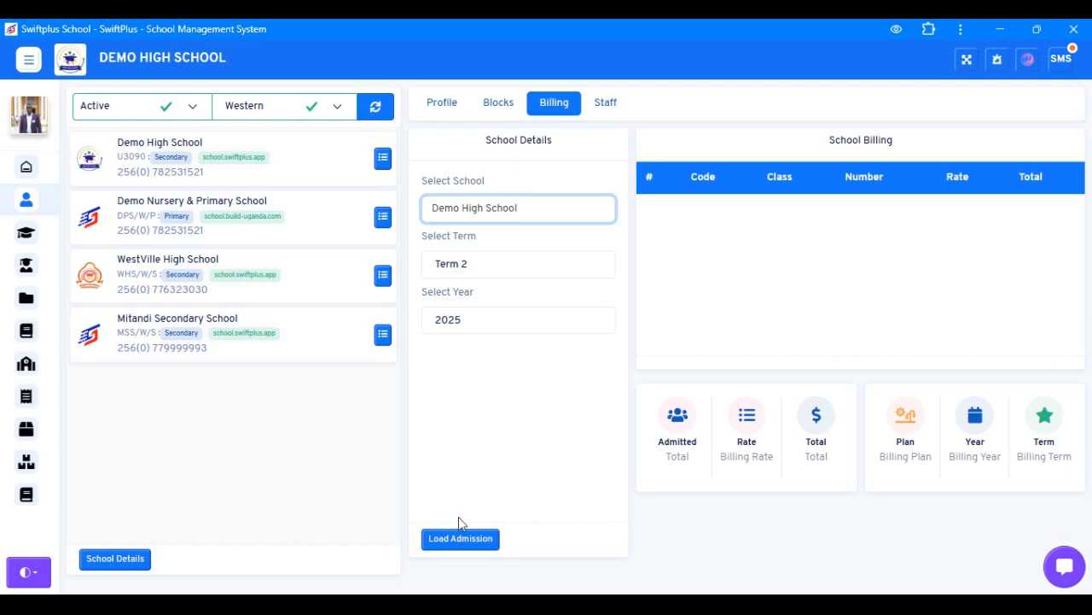
{"action": "left_click", "coordinate": [452, 538]}
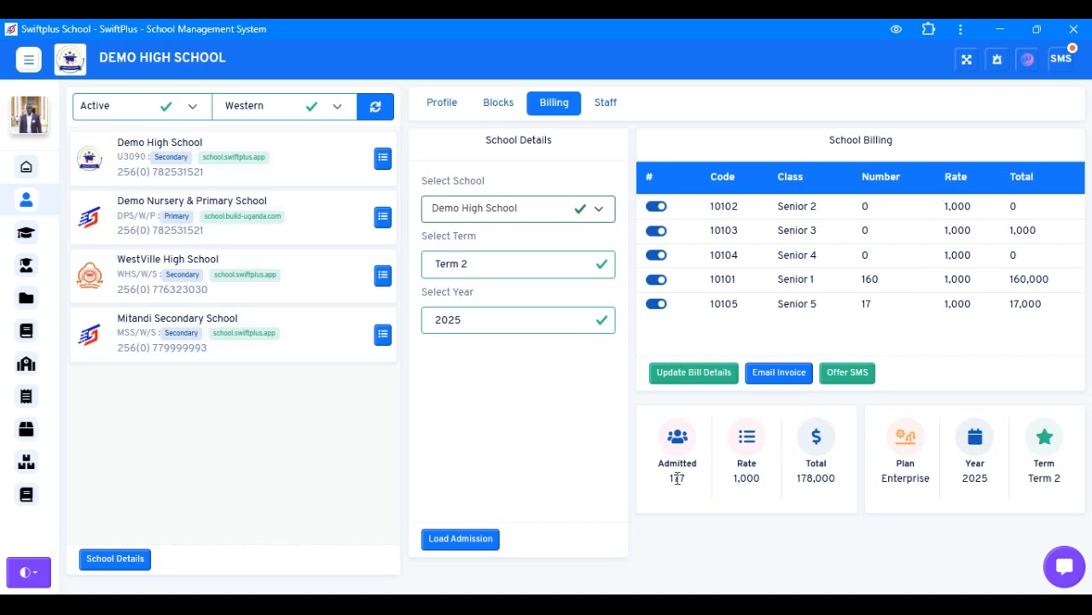
- Examine Demo High School's billing summary and the rate charged for each class
{"action": "left_click_drag", "start_coordinate": [677, 478], "coordinate": [1063, 480]}
{"action": "left_click", "coordinate": [892, 395]}
{"action": "left_click", "coordinate": [975, 237]}
{"action": "left_click", "coordinate": [972, 264]}
{"action": "left_click", "coordinate": [974, 287]}
{"action": "left_click", "coordinate": [977, 309]}
{"action": "left_click_drag", "start_coordinate": [687, 481], "coordinate": [663, 481]}
- Review the Admitted, Sms Count and term fields of the school's SMS offer, and close it without saving
{"action": "left_click", "coordinate": [851, 378]}
{"action": "left_click_drag", "start_coordinate": [438, 202], "coordinate": [411, 202]}
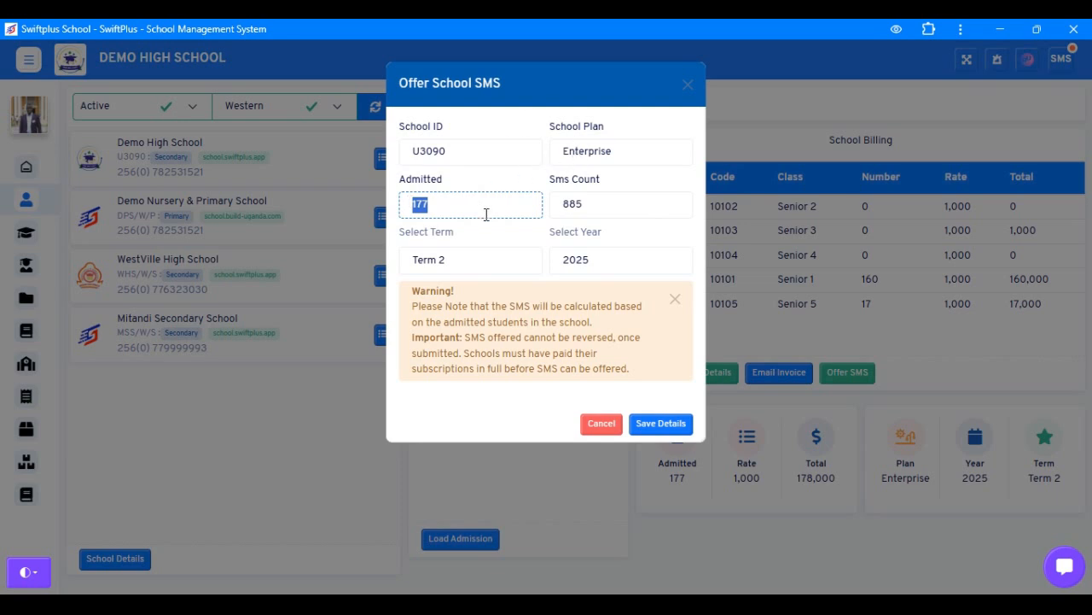
{"action": "left_click_drag", "start_coordinate": [595, 208], "coordinate": [566, 202]}
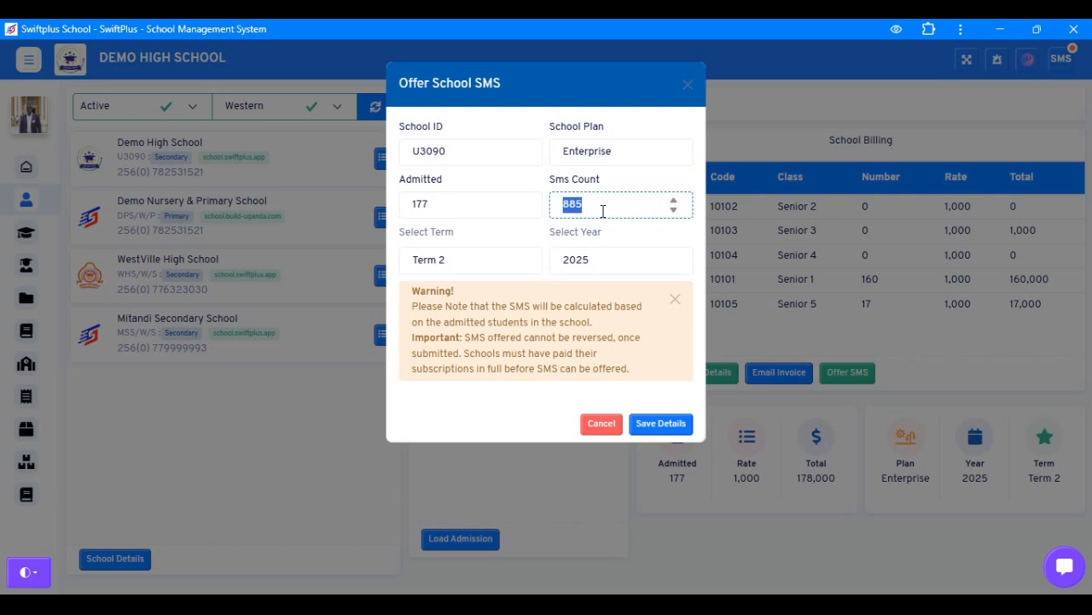
{"action": "left_click", "coordinate": [495, 258]}
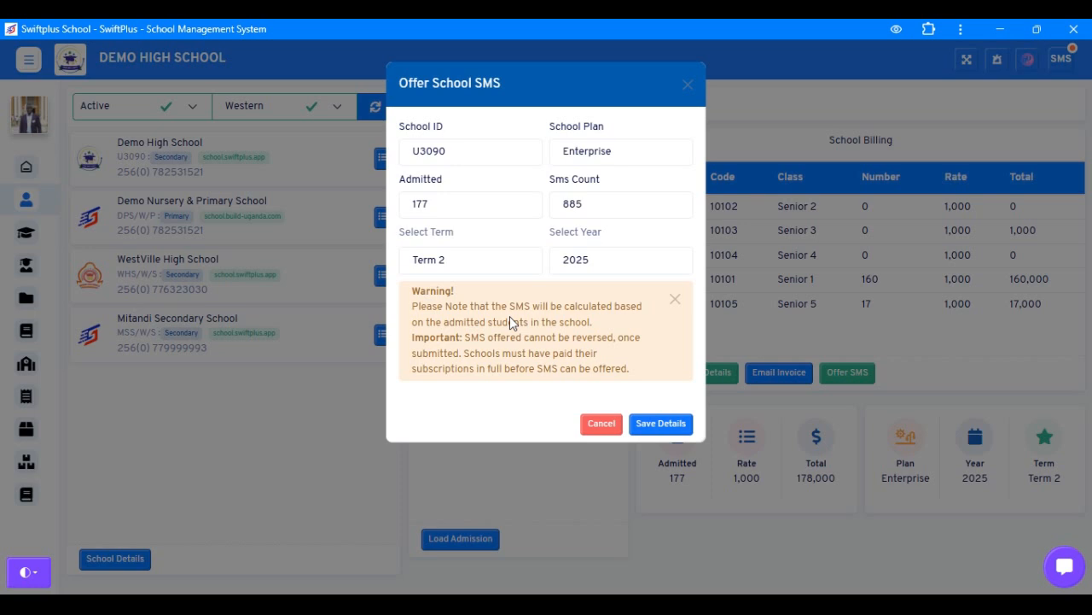
{"action": "left_click", "coordinate": [600, 424]}
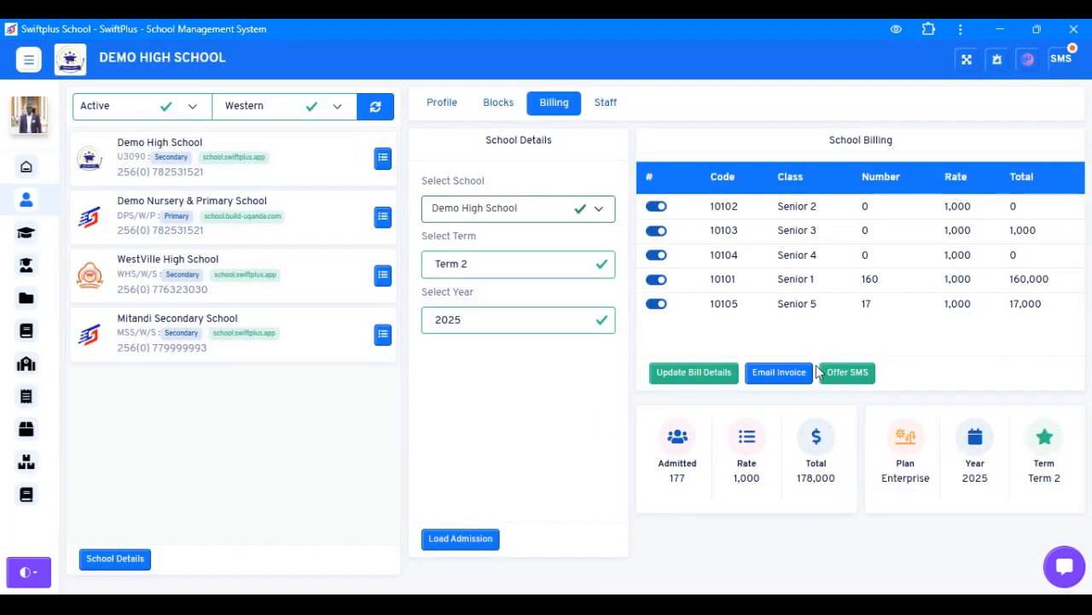
- List the active staff of Demo High School
{"action": "left_click", "coordinate": [605, 104]}
{"action": "left_click", "coordinate": [824, 154]}
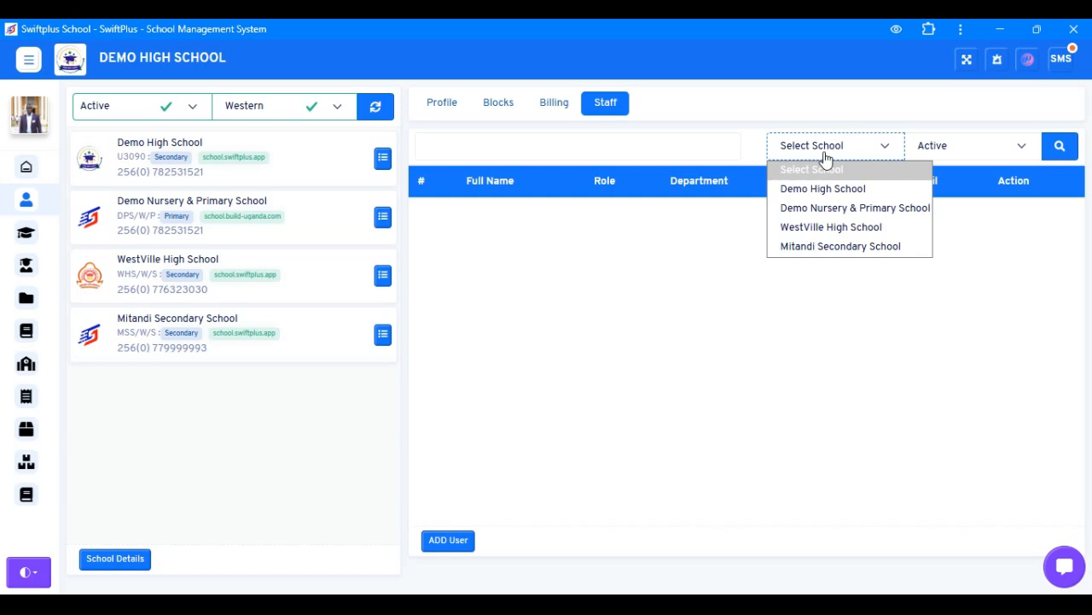
{"action": "left_click", "coordinate": [825, 190]}
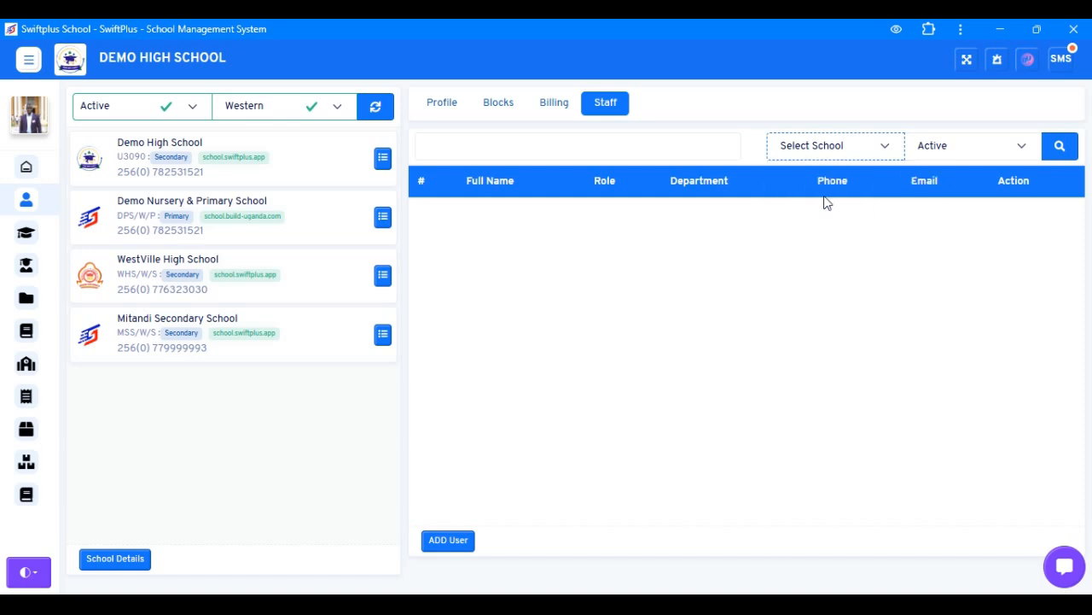
{"action": "left_click", "coordinate": [1058, 149]}
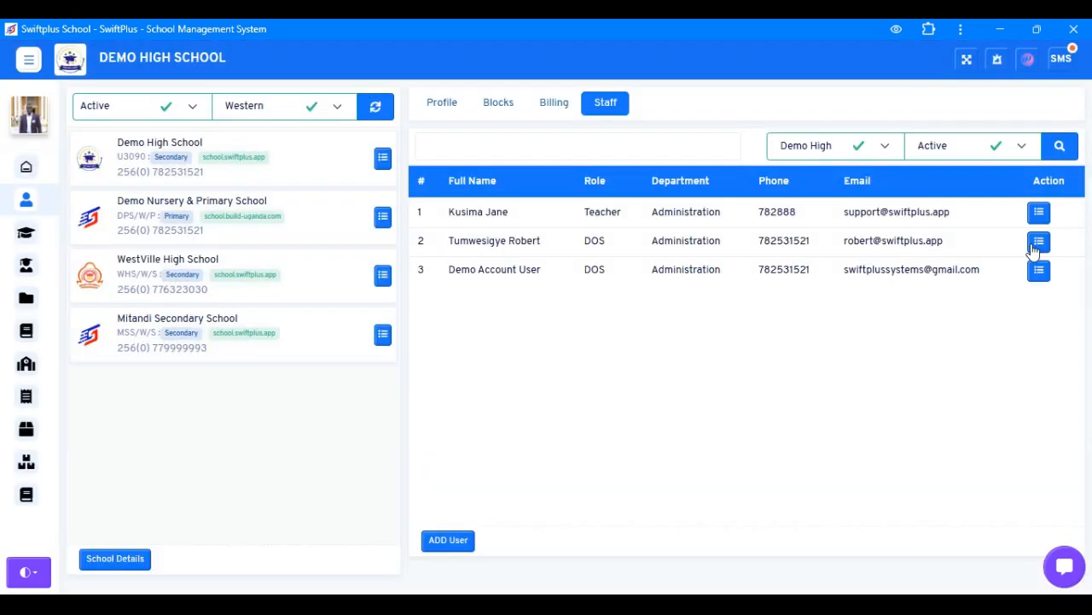
- Open the demo account's staff details for updating, and close them without saving
{"action": "left_click", "coordinate": [1040, 271]}
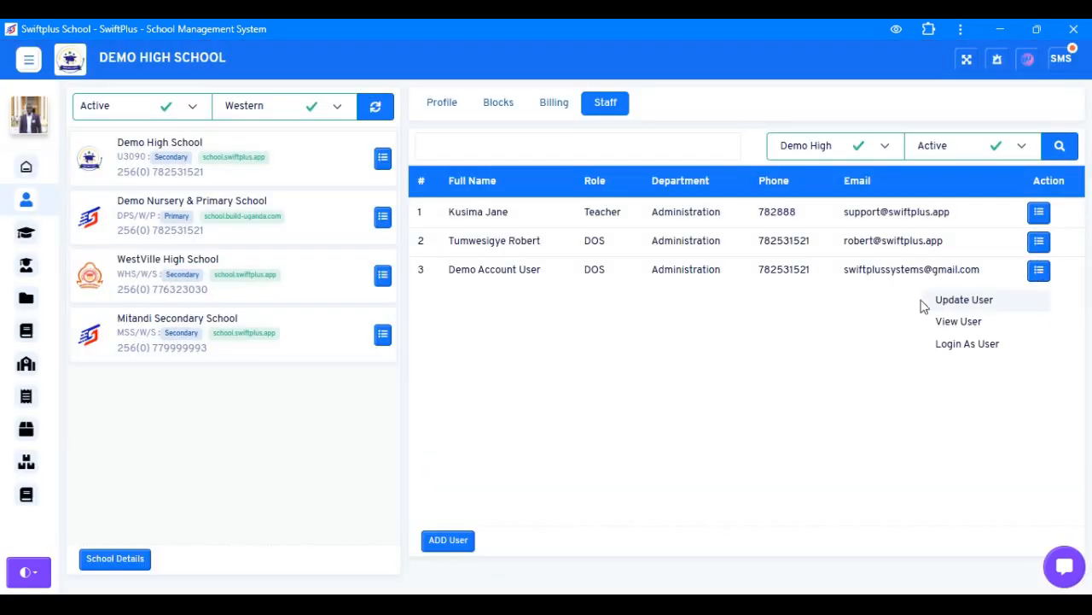
{"action": "left_click", "coordinate": [966, 301]}
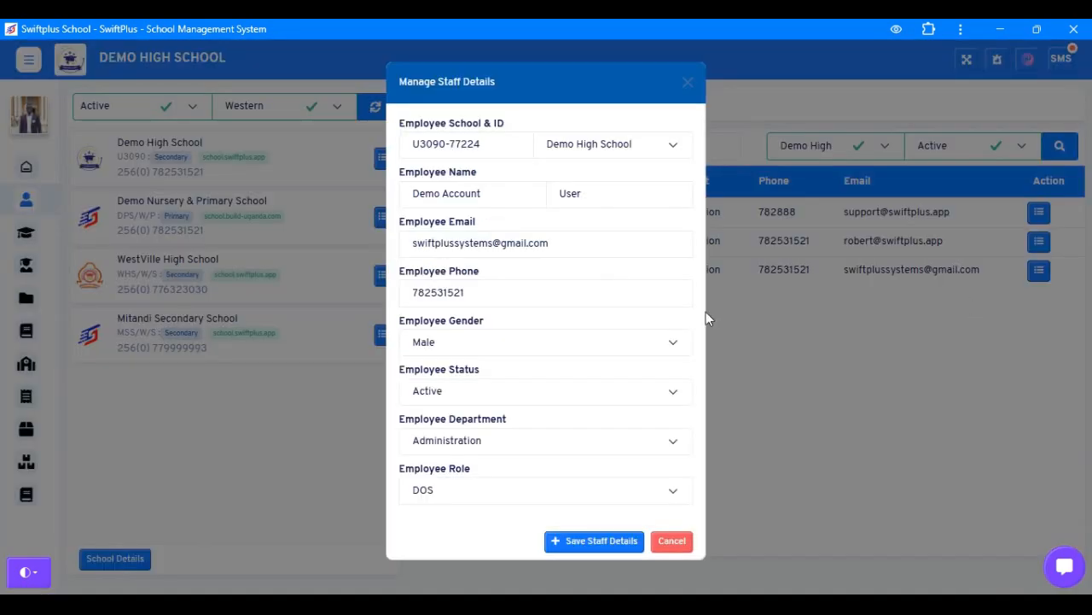
{"action": "left_click", "coordinate": [671, 546]}
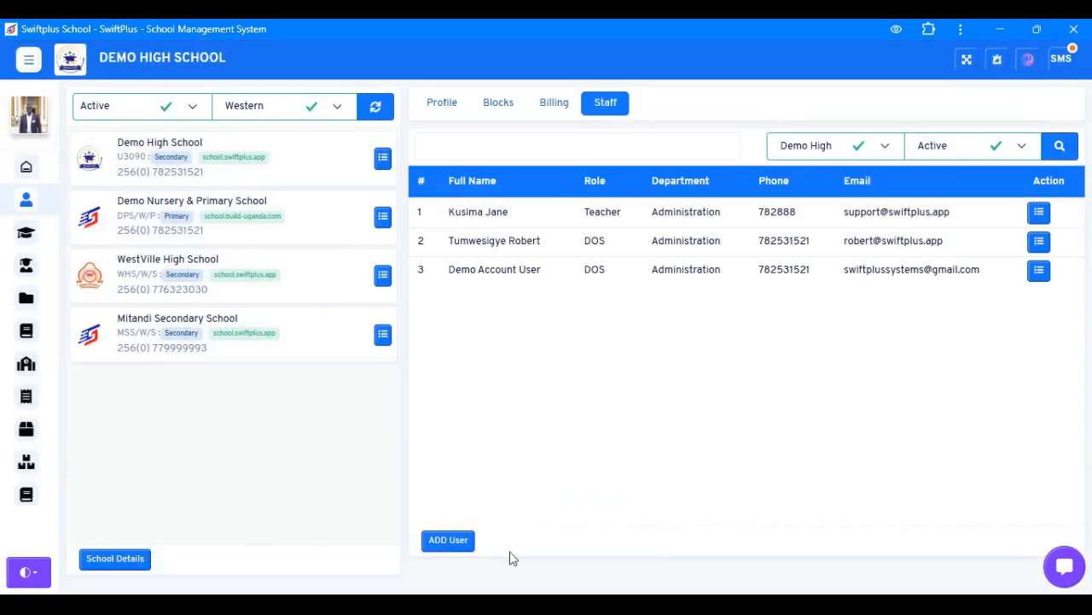
- Go through the new staff form's name, email, phone, gender, department, role and school fields, and close it without saving
{"action": "left_click", "coordinate": [441, 538]}
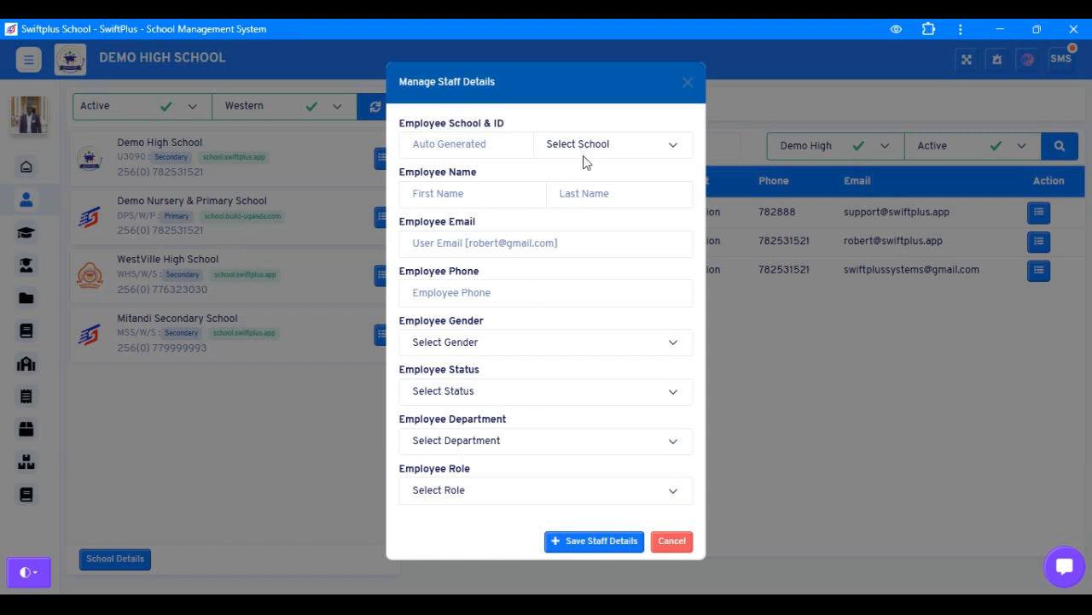
{"action": "left_click", "coordinate": [457, 144]}
{"action": "left_click", "coordinate": [467, 194]}
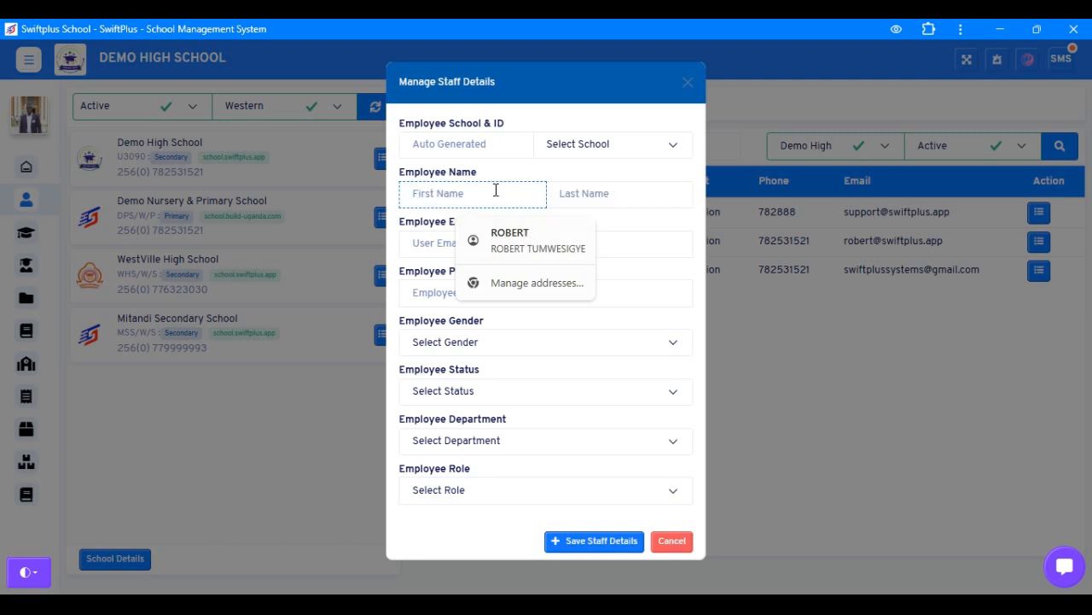
{"action": "left_click", "coordinate": [428, 255]}
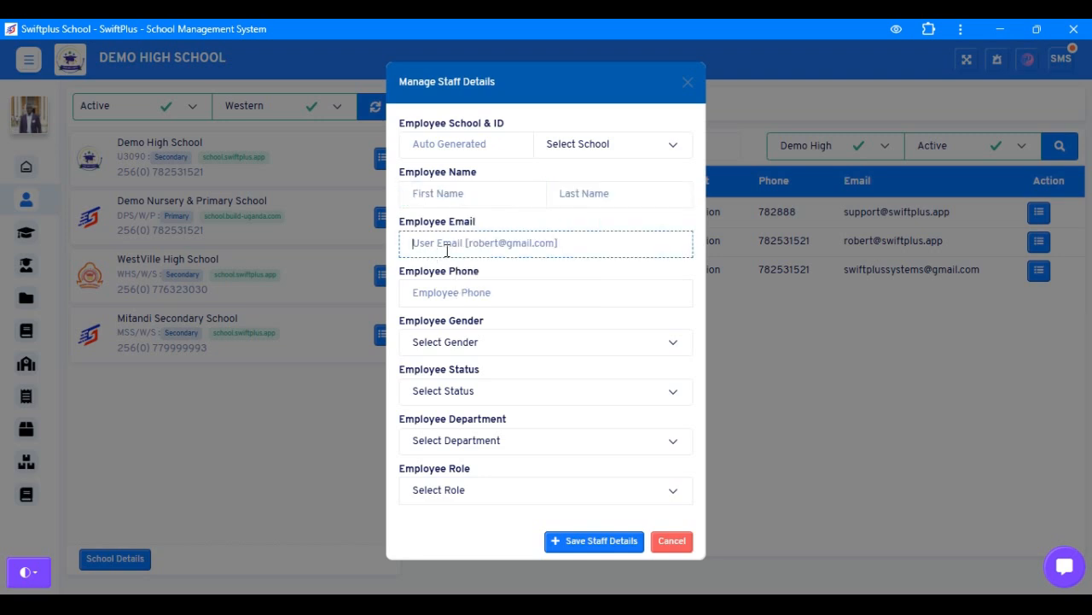
{"action": "left_click", "coordinate": [456, 293]}
{"action": "left_click", "coordinate": [445, 342]}
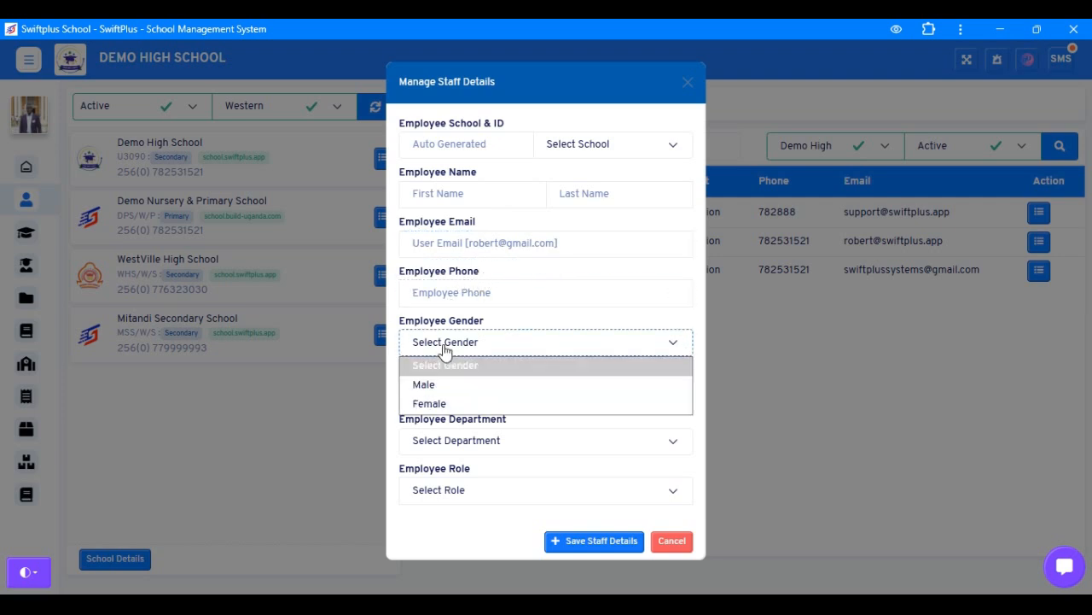
{"action": "left_click", "coordinate": [435, 442]}
{"action": "left_click", "coordinate": [471, 407]}
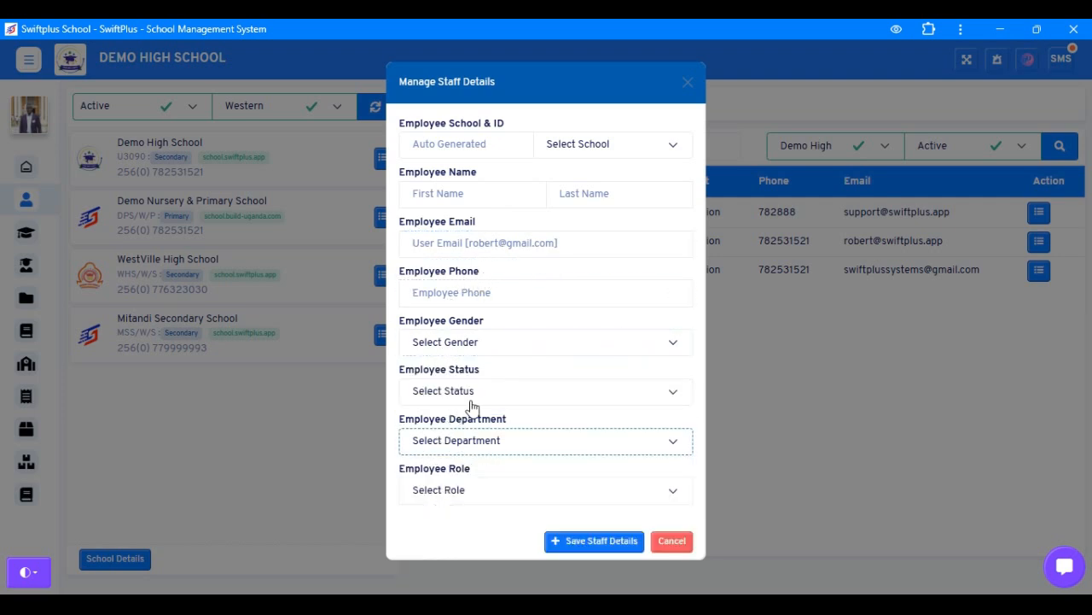
{"action": "left_click", "coordinate": [502, 495]}
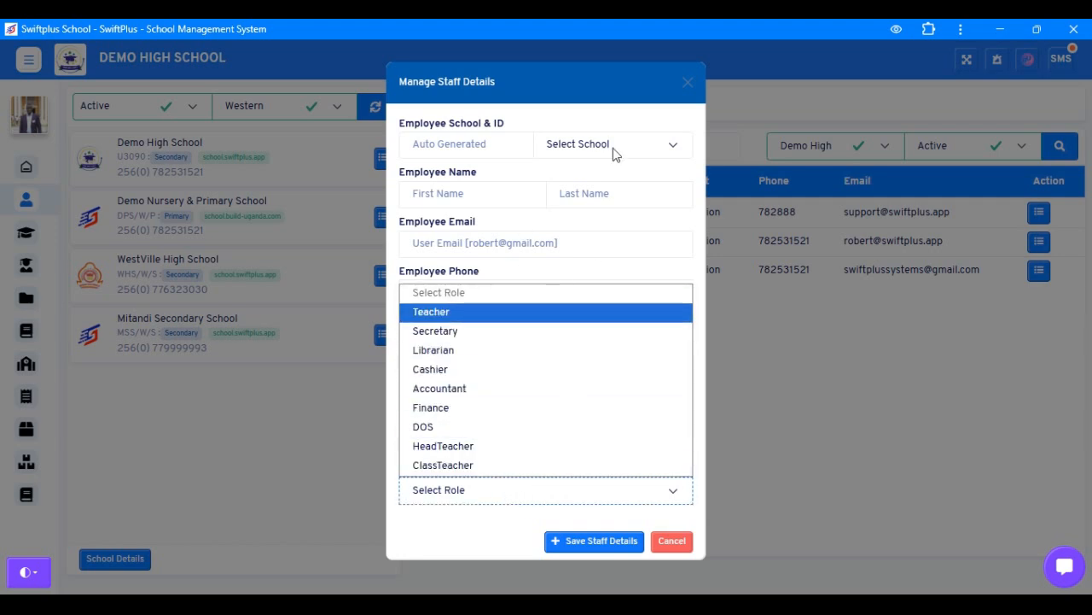
{"action": "left_click", "coordinate": [588, 134]}
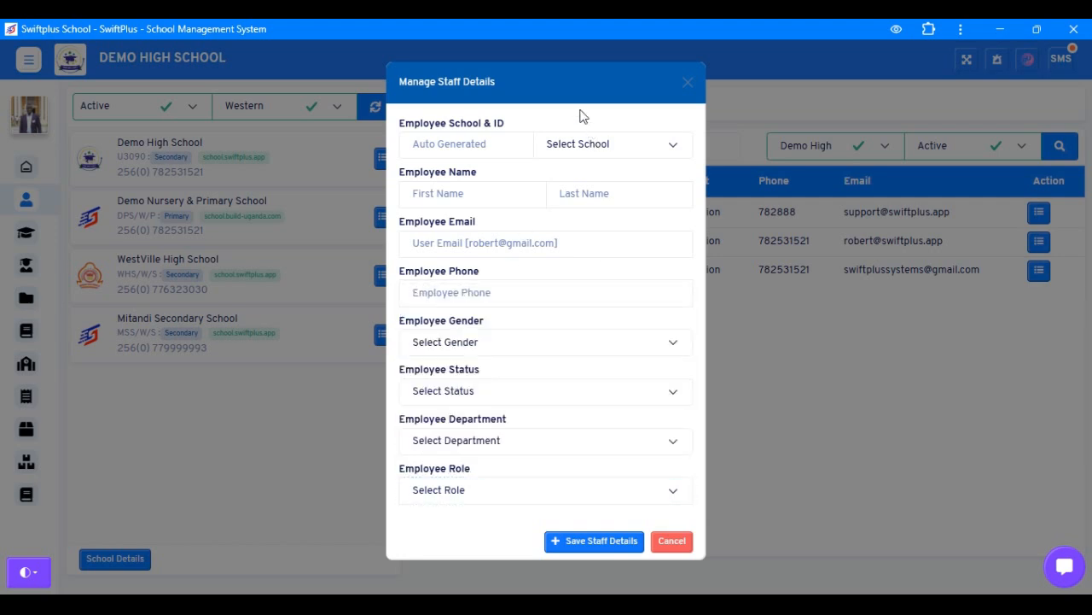
{"action": "left_click", "coordinate": [671, 541]}
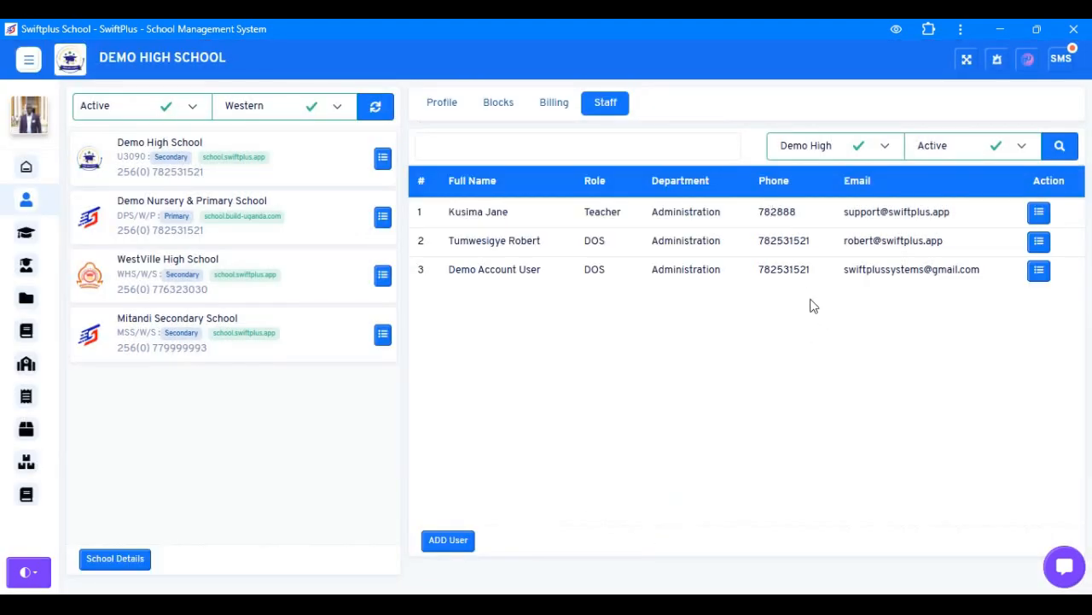
- View the demo account's user details and its available role changes, and close the dialog without changing anything
{"action": "left_click", "coordinate": [1038, 272]}
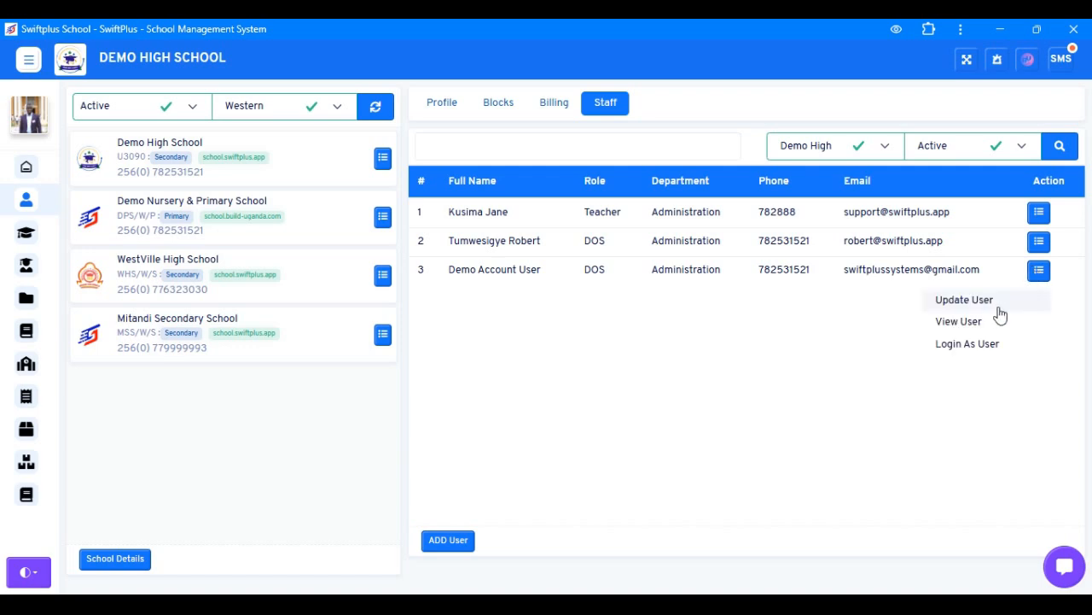
{"action": "left_click", "coordinate": [971, 321]}
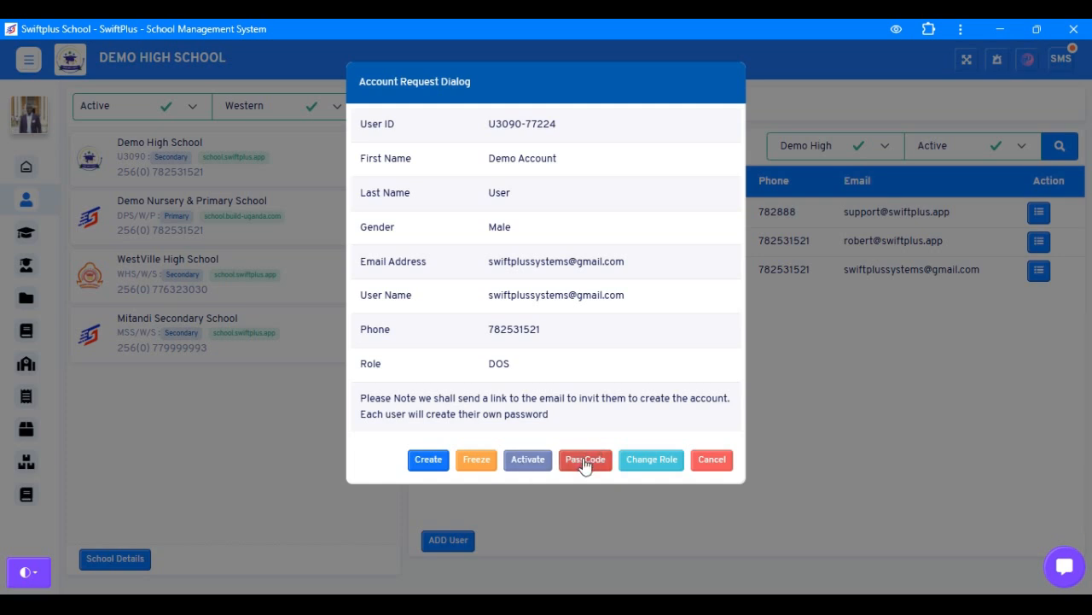
{"action": "left_click", "coordinate": [646, 467]}
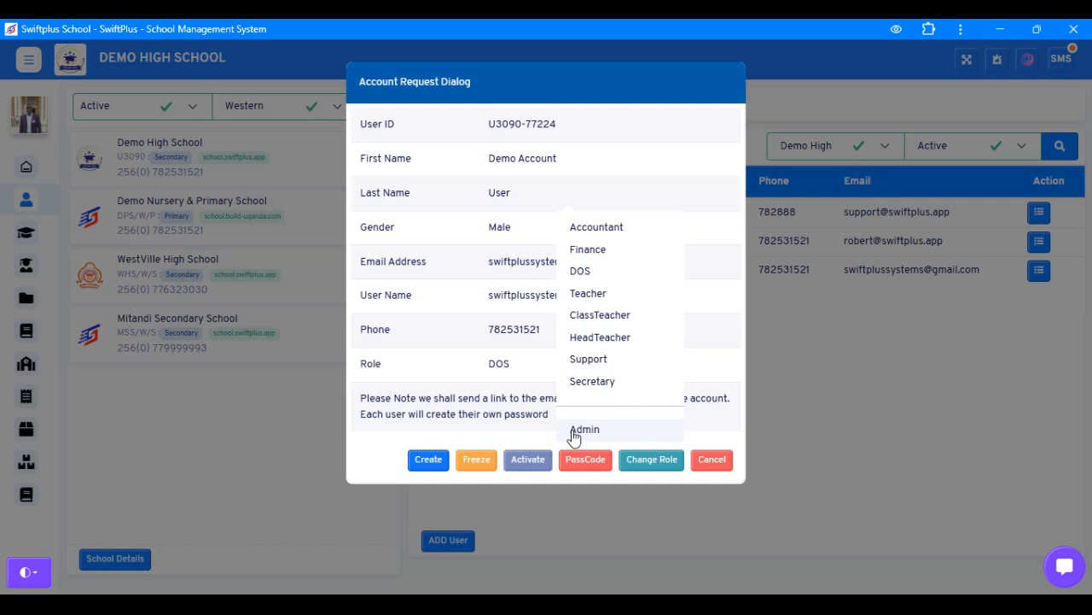
{"action": "left_click", "coordinate": [716, 461]}
- Check the roles offered in a new staff form, and close the form without saving
{"action": "left_click", "coordinate": [465, 543]}
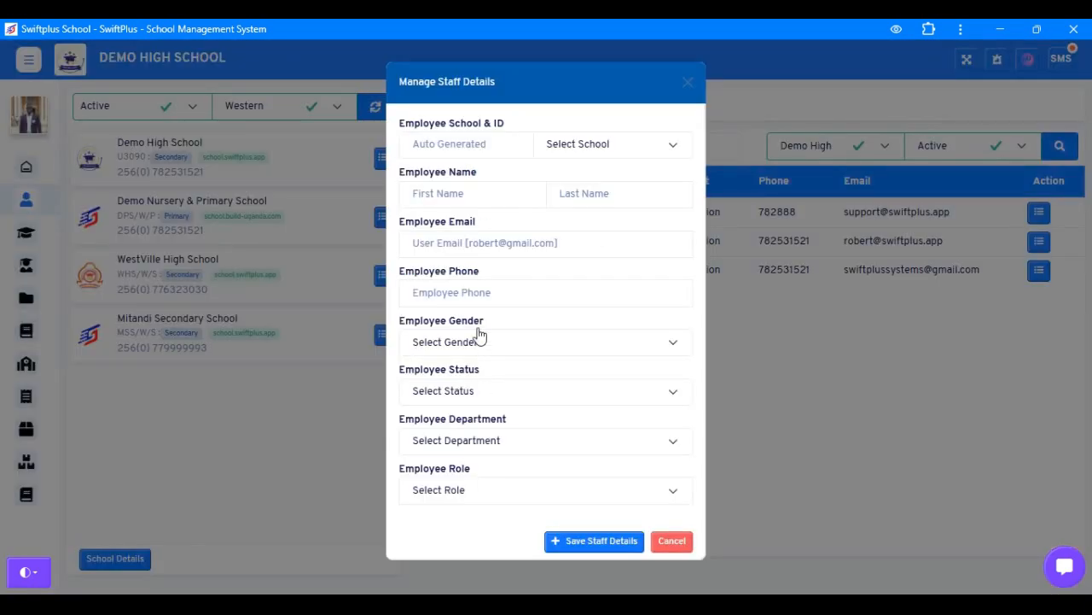
{"action": "left_click", "coordinate": [452, 494]}
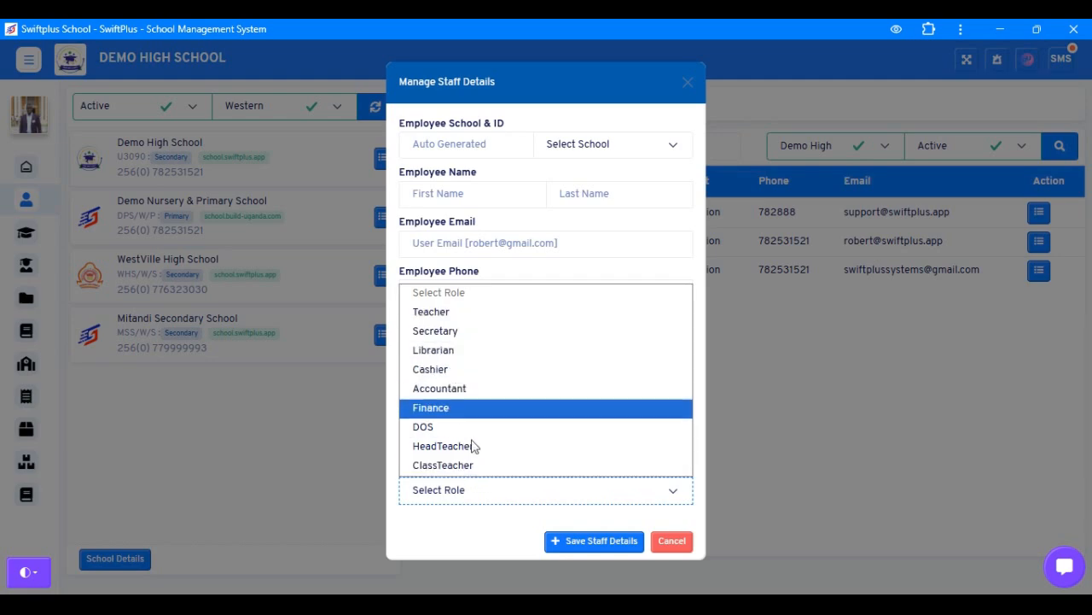
{"action": "left_click", "coordinate": [671, 543]}
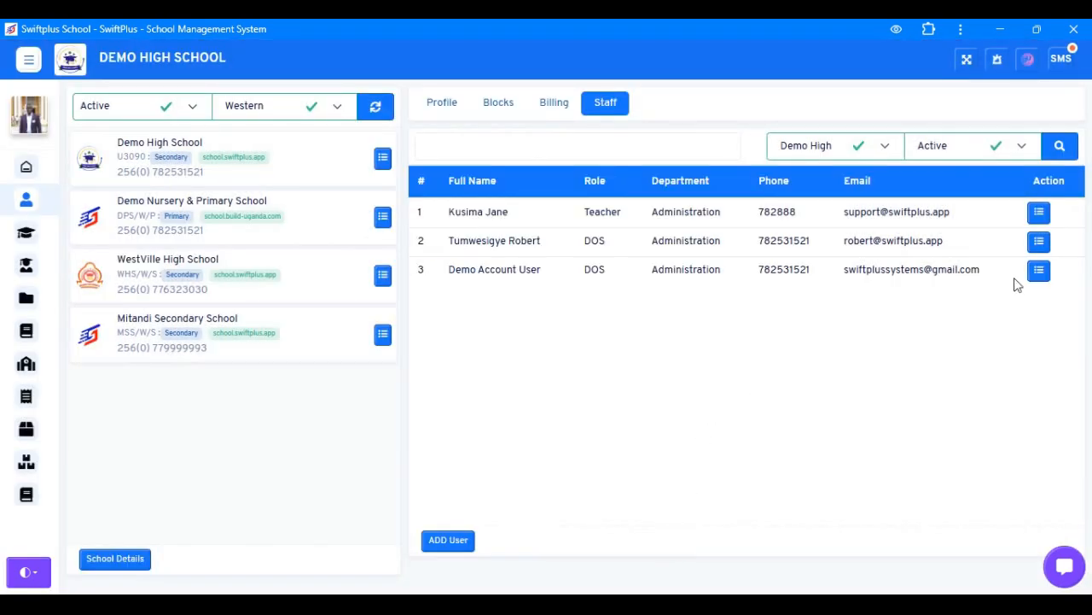
- View the demo account's user details and its role options, create its user account, and dismiss the notification
{"action": "left_click", "coordinate": [1044, 275]}
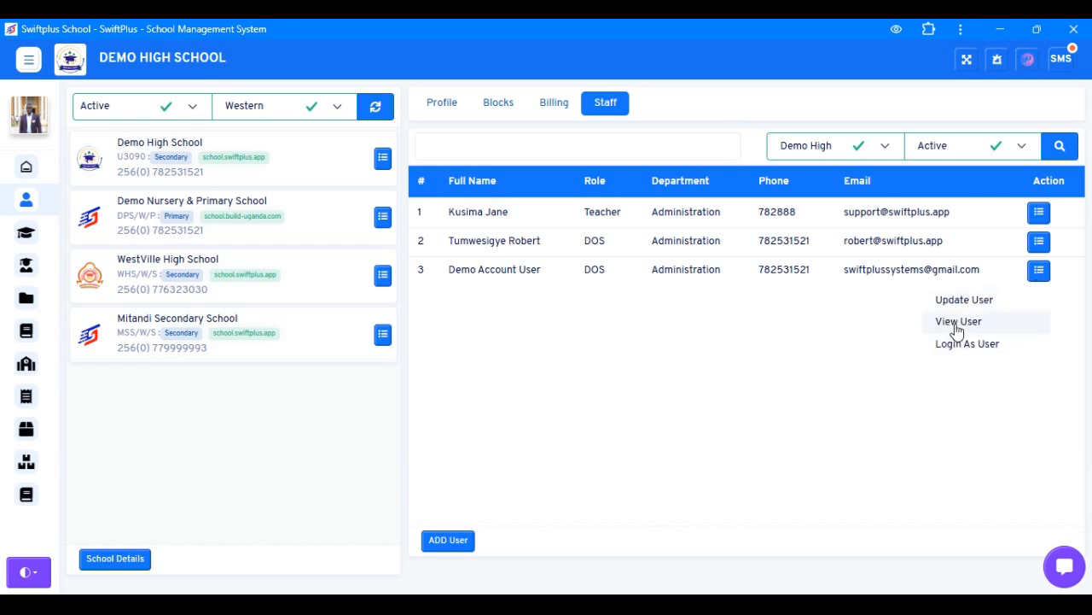
{"action": "left_click", "coordinate": [956, 323]}
{"action": "left_click", "coordinate": [649, 465]}
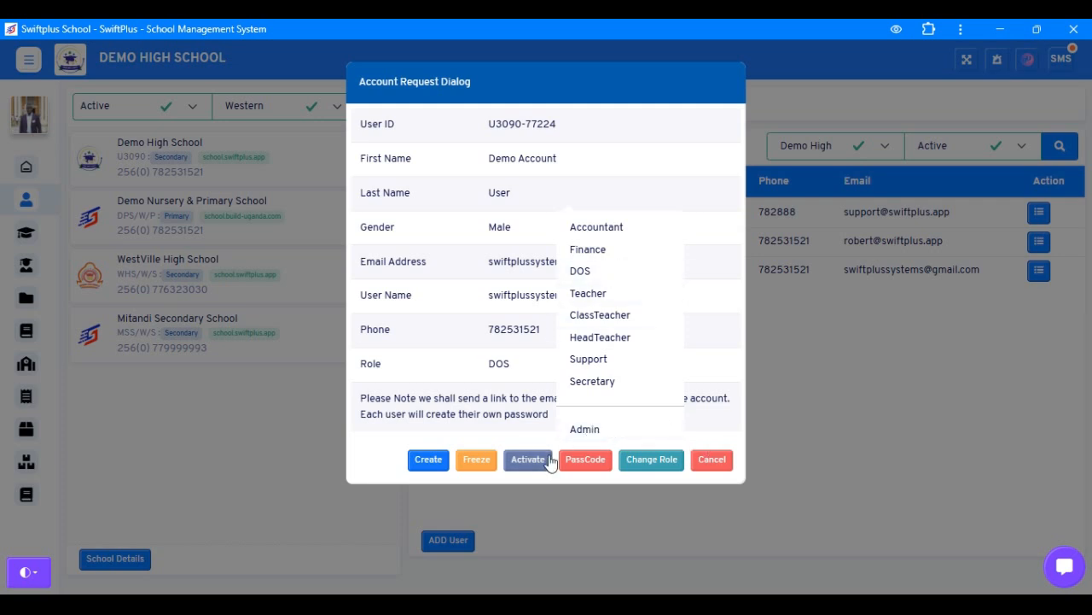
{"action": "left_click", "coordinate": [423, 461]}
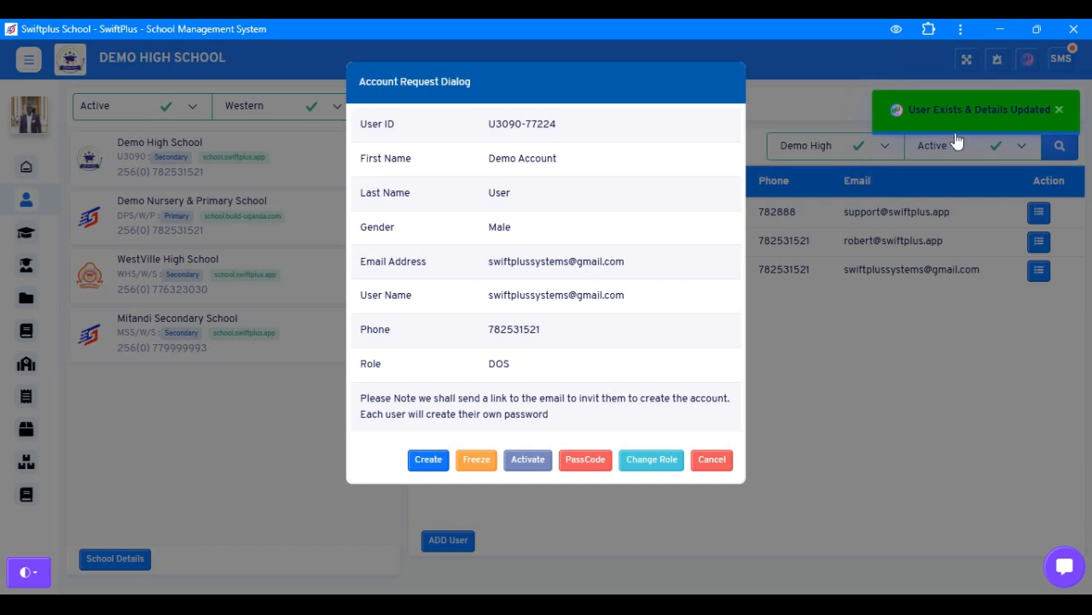
{"action": "left_click", "coordinate": [1059, 110]}
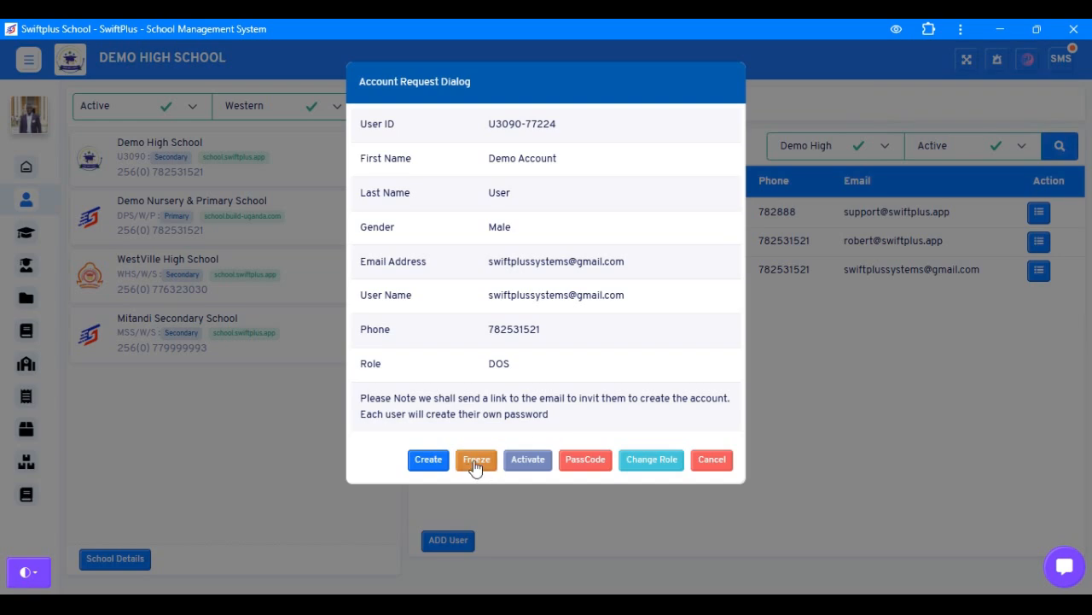
- Try to freeze the demo account, and highlight the user name in its details
{"action": "left_click", "coordinate": [475, 461]}
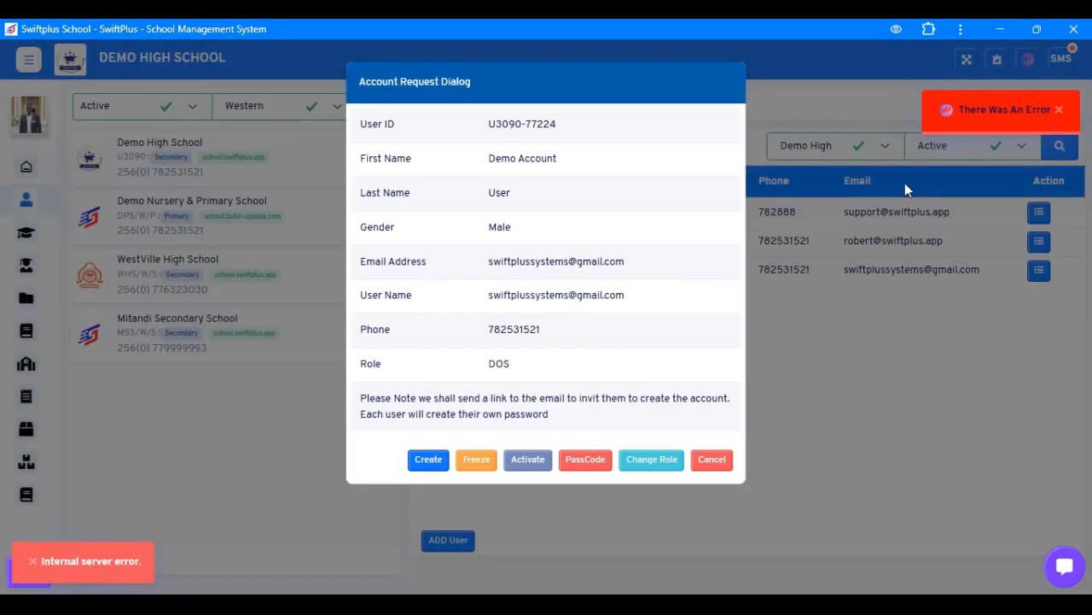
{"action": "left_click", "coordinate": [1062, 110]}
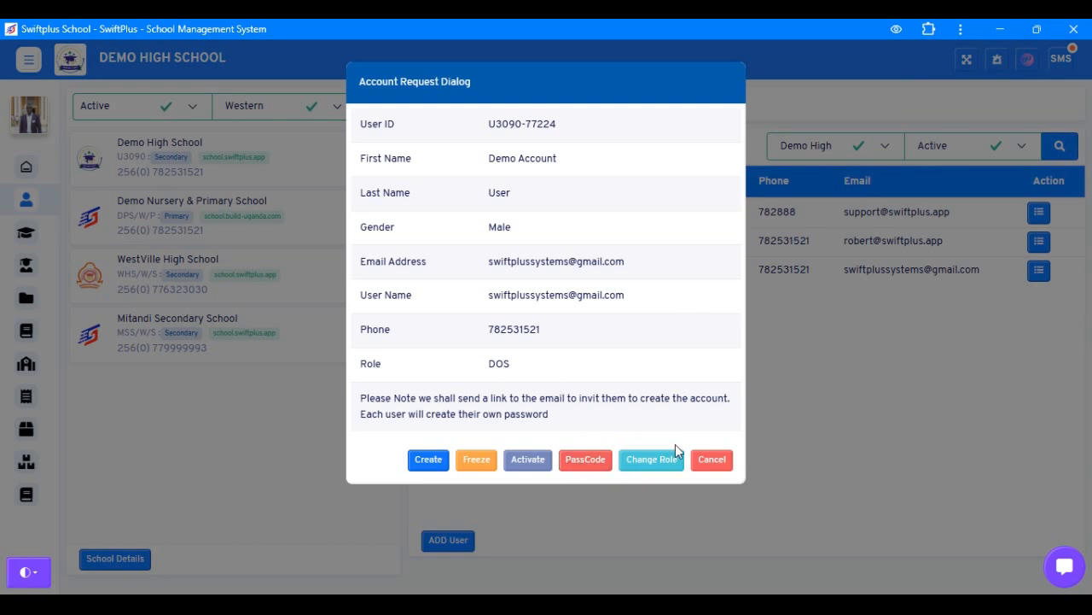
{"action": "left_click_drag", "start_coordinate": [626, 299], "coordinate": [483, 268]}
{"action": "left_click", "coordinate": [649, 318]}
{"action": "left_click_drag", "start_coordinate": [632, 299], "coordinate": [478, 293]}
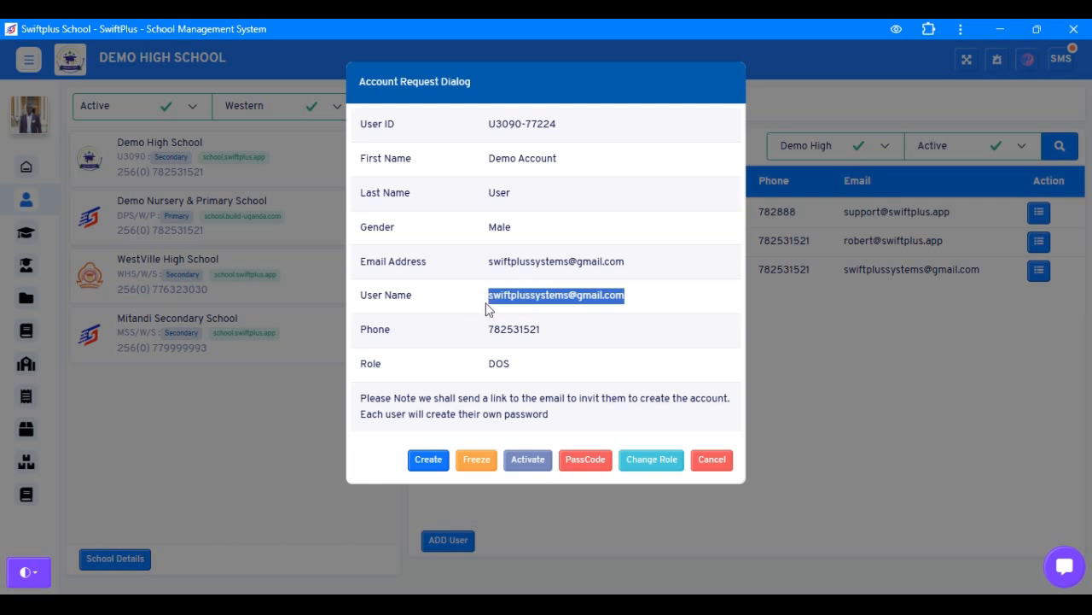
- Change the demo account's role to HeadTeacher and close its user details
{"action": "left_click", "coordinate": [651, 463]}
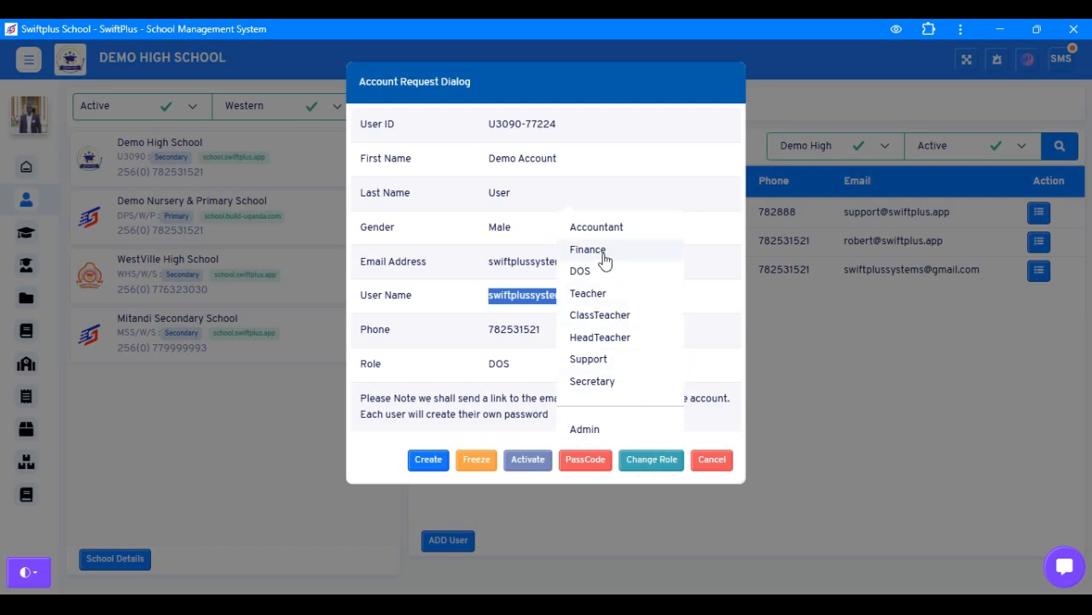
{"action": "left_click", "coordinate": [607, 339]}
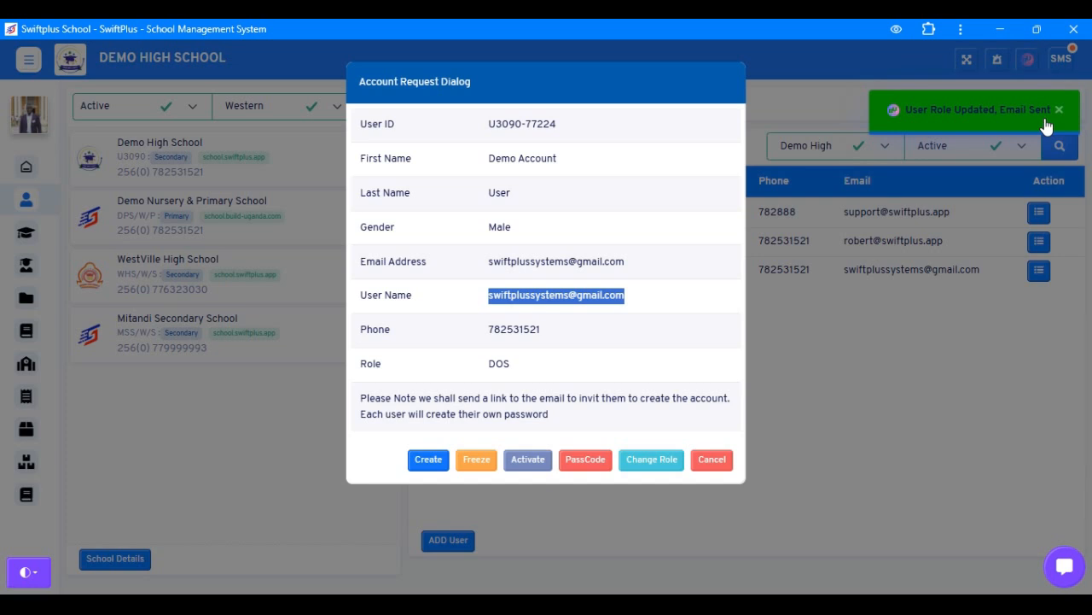
{"action": "left_click", "coordinate": [1059, 112]}
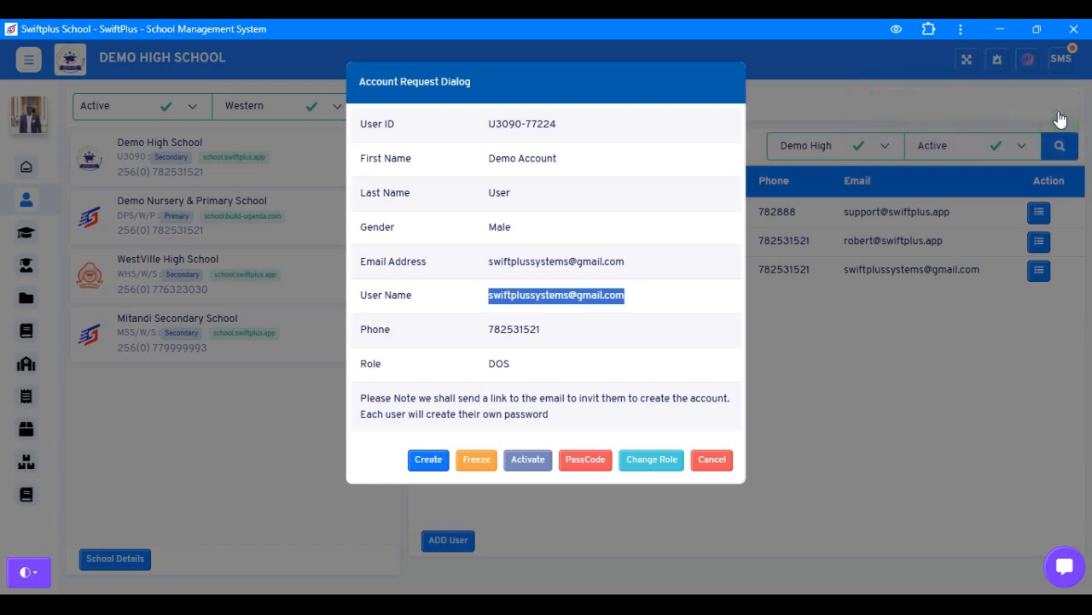
{"action": "left_click", "coordinate": [713, 461]}
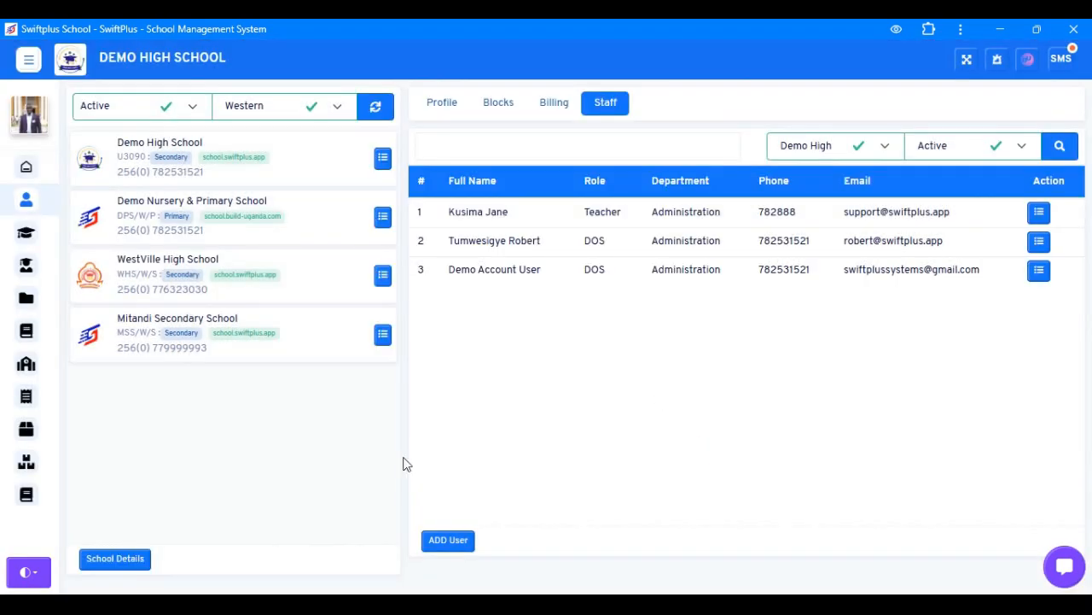